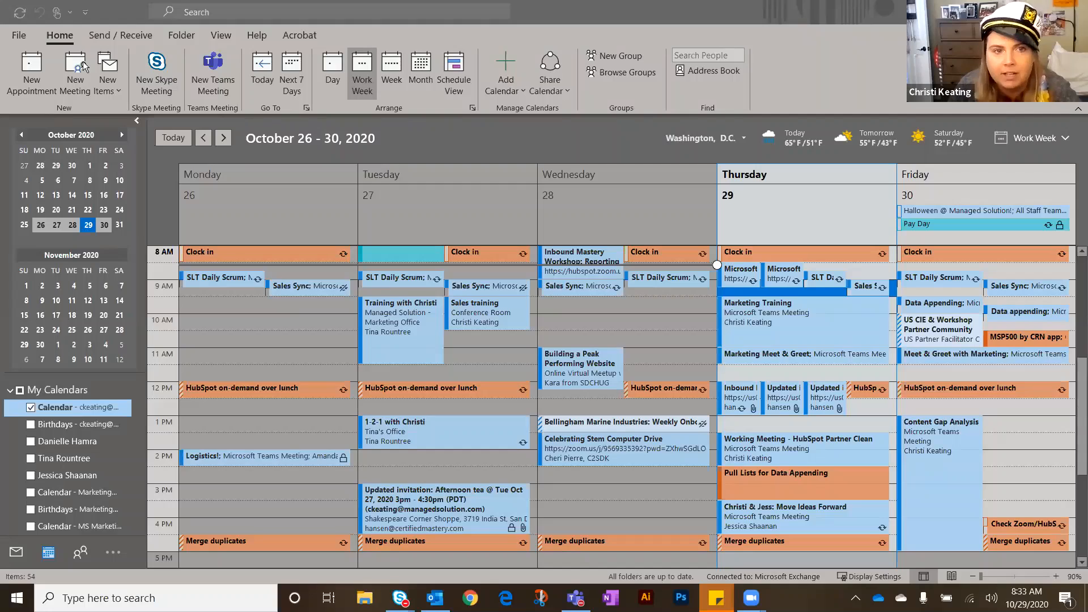
Create a new Teams meeting for Thu 10/29/2020 from 9:00 to 9:30 AM and open its online meeting options.
click(216, 83)
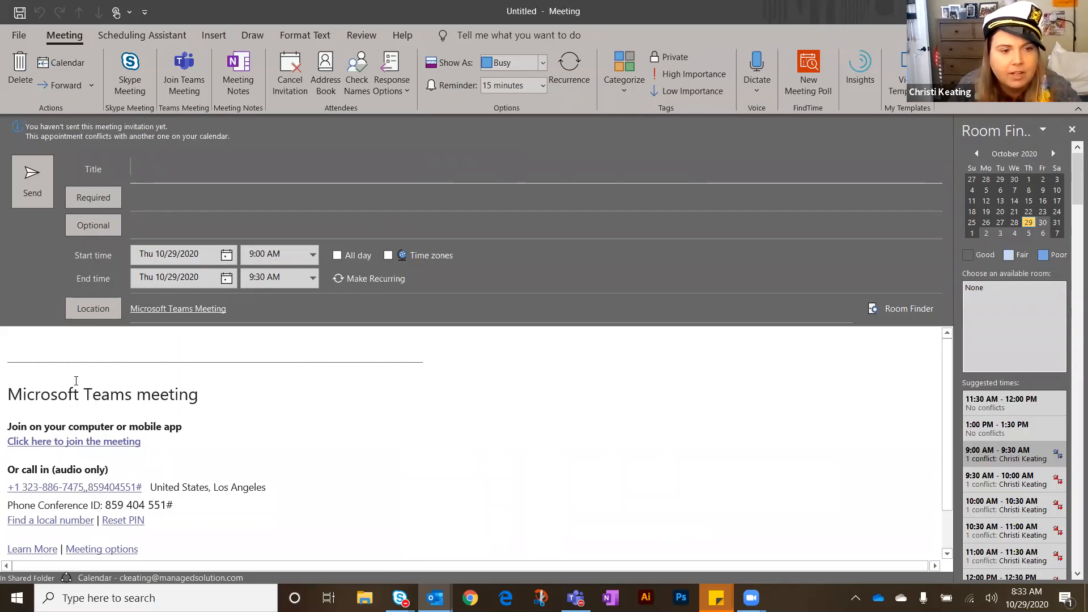
click(114, 549)
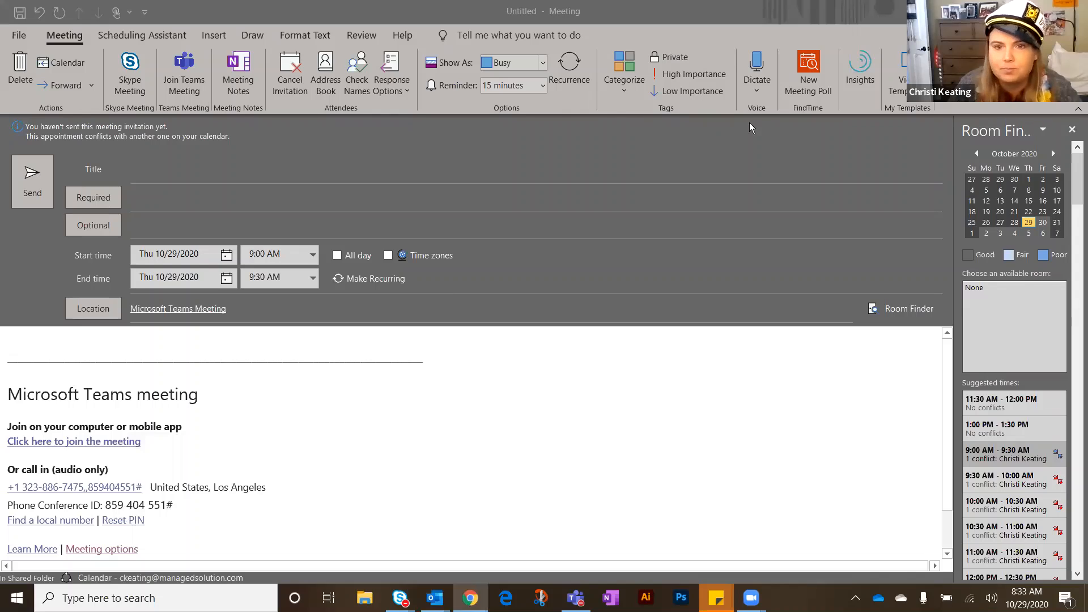
click(771, 159)
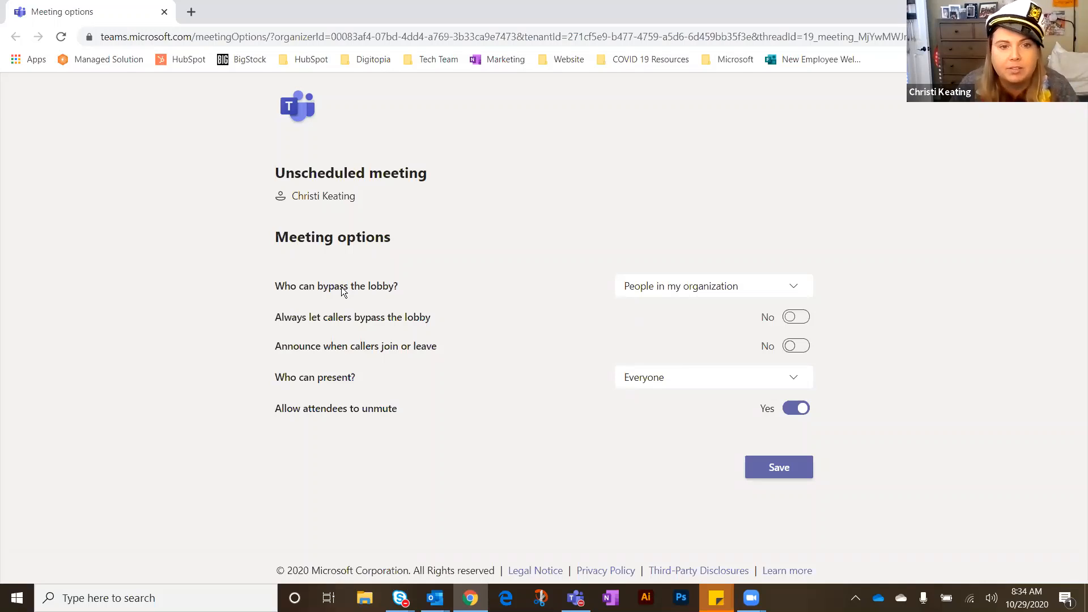
Review the available choices for who can bypass the lobby and who can present, leaving the meeting options as they are.
click(692, 283)
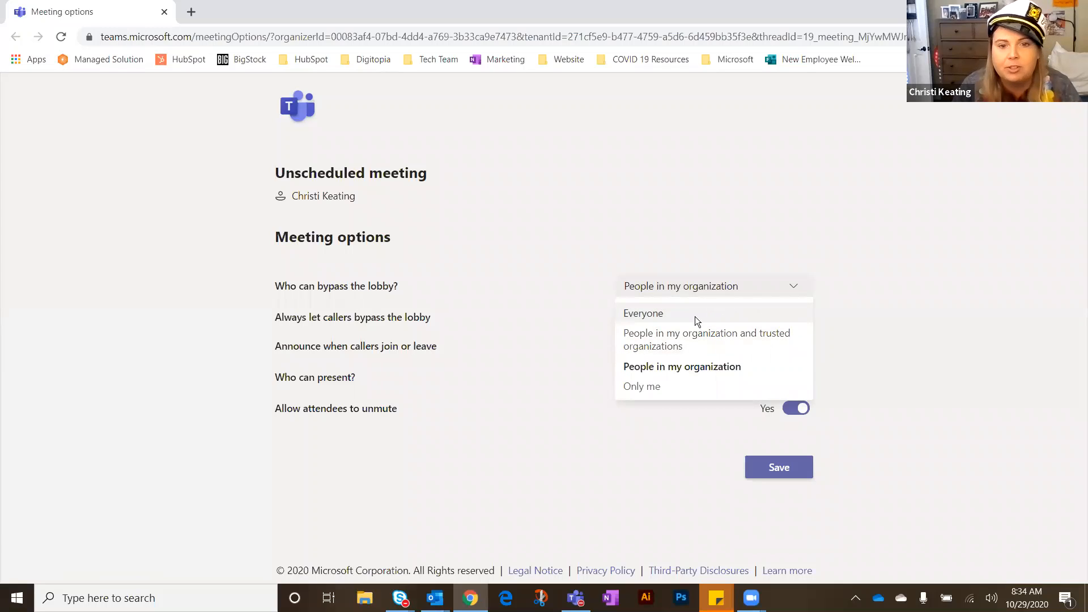
click(649, 448)
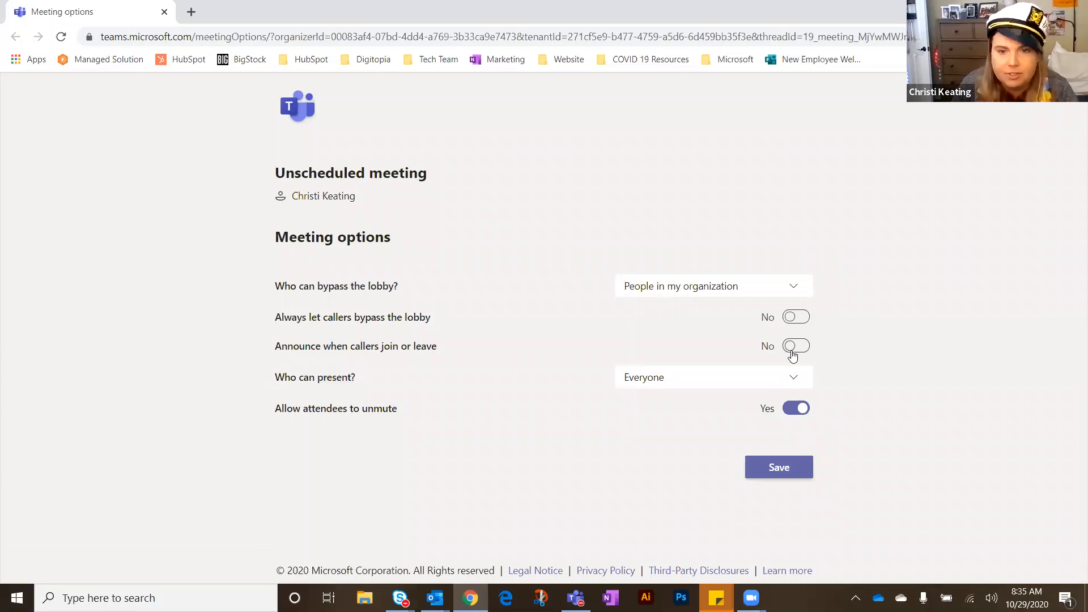
click(769, 381)
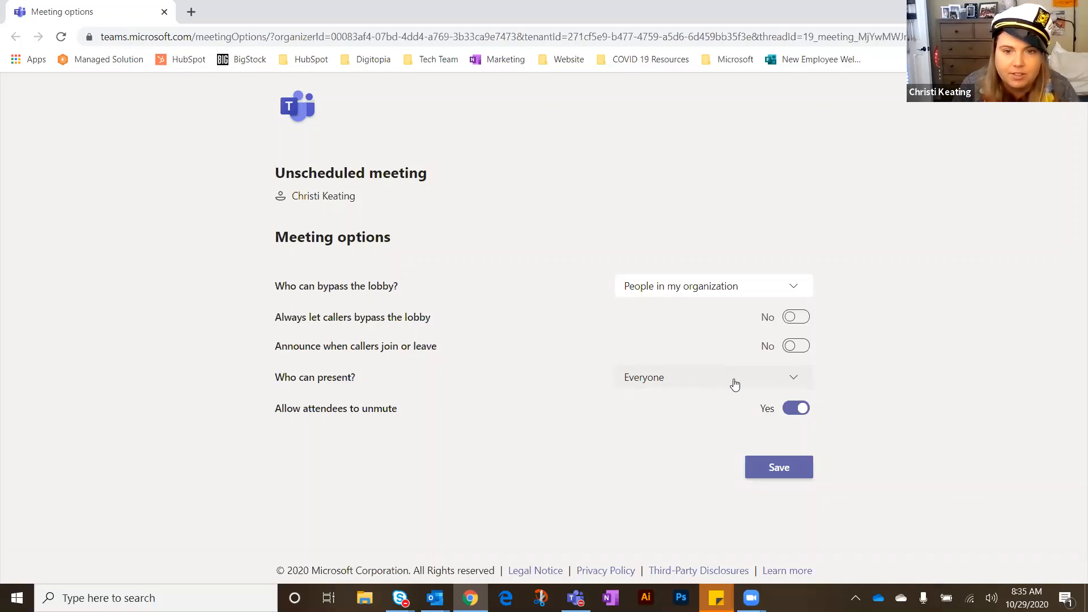
click(735, 385)
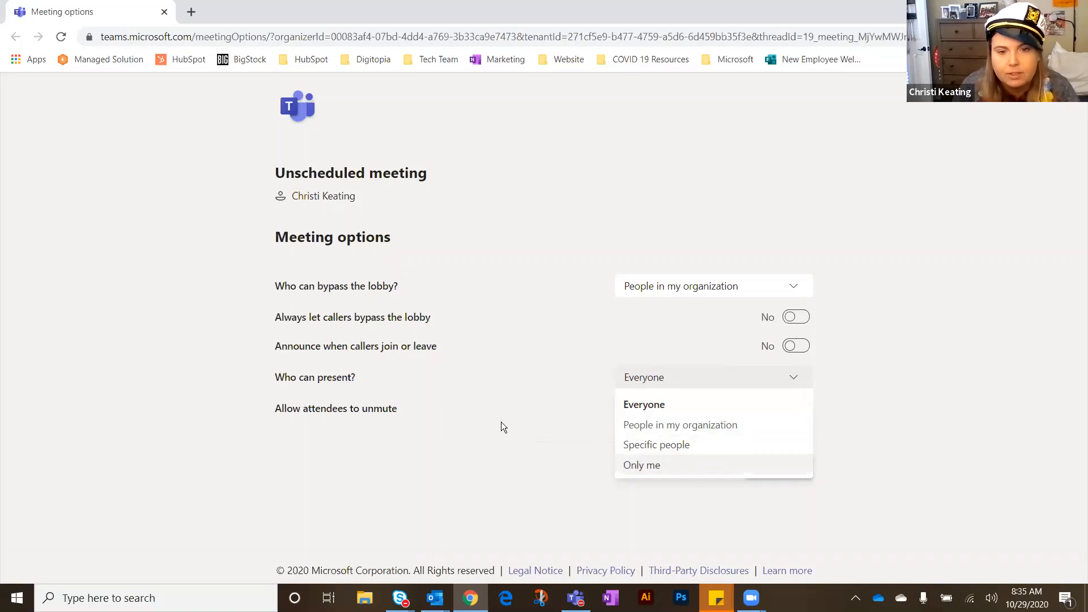
click(321, 415)
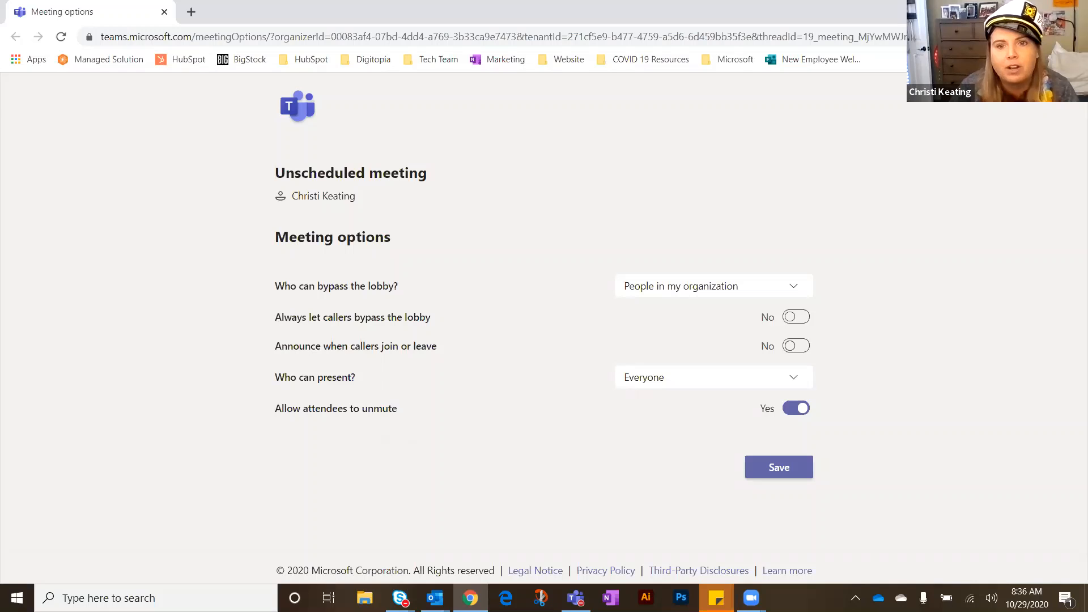
Return to the Outlook meeting request, title it "Test" and add a recent contact as required attendee.
key(alt+Tab)
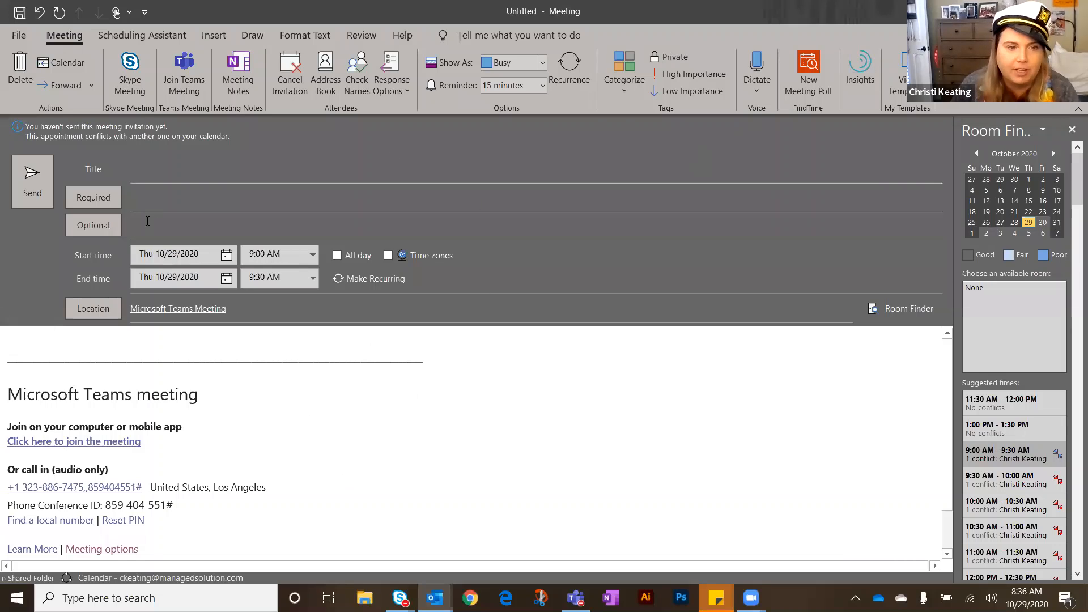
click(138, 169)
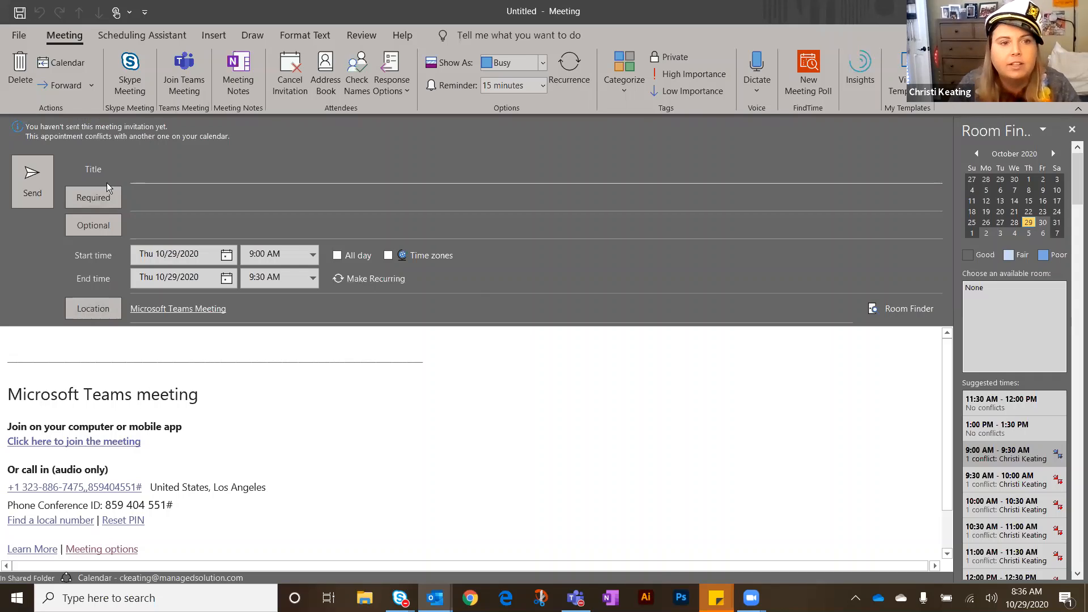
text(Test)
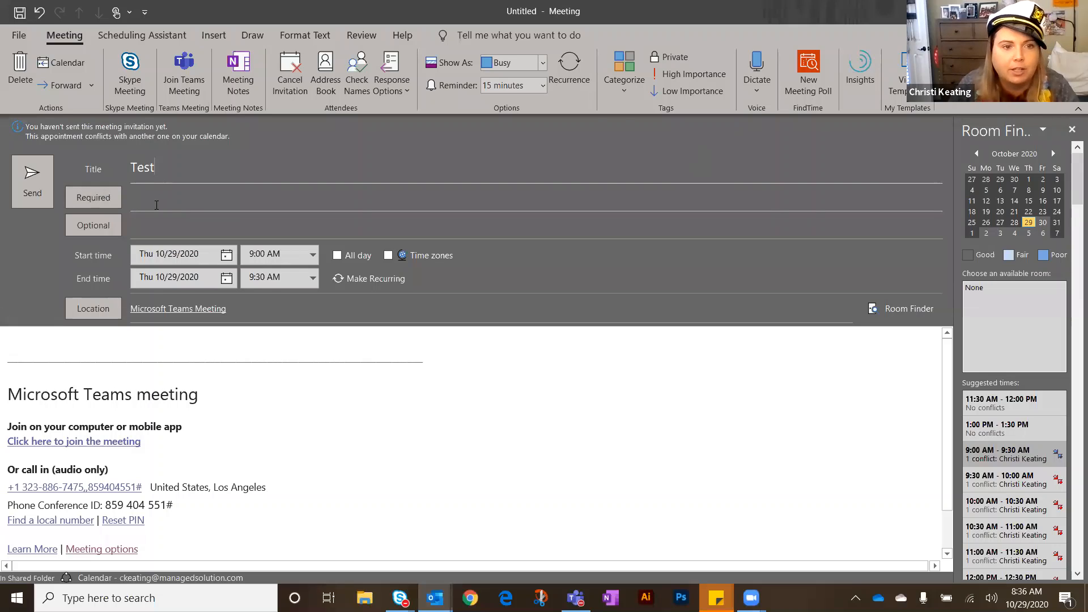
click(157, 205)
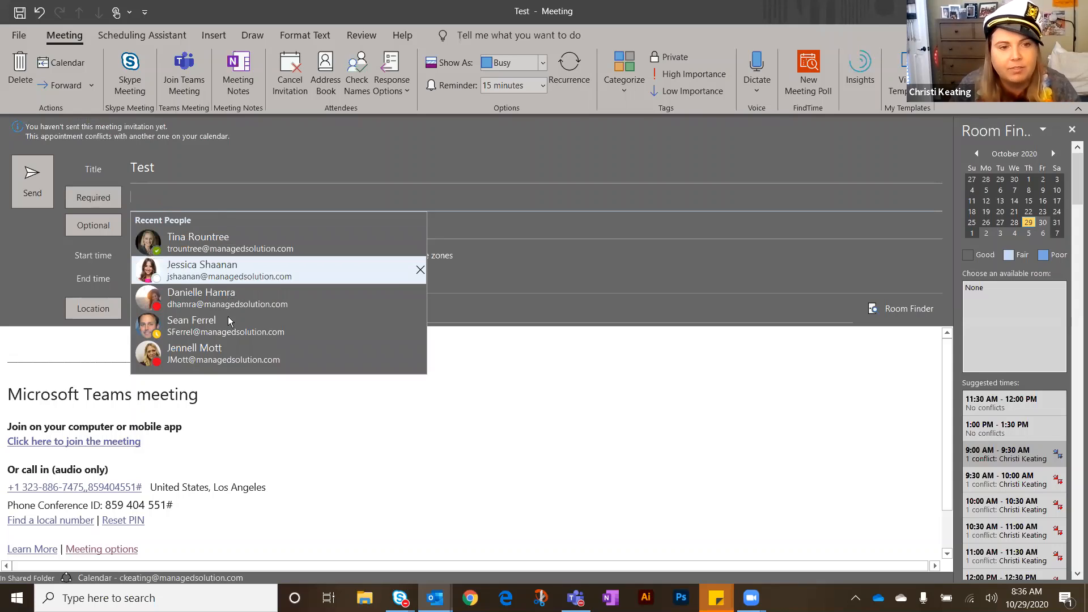
key(Down)
key(Down)
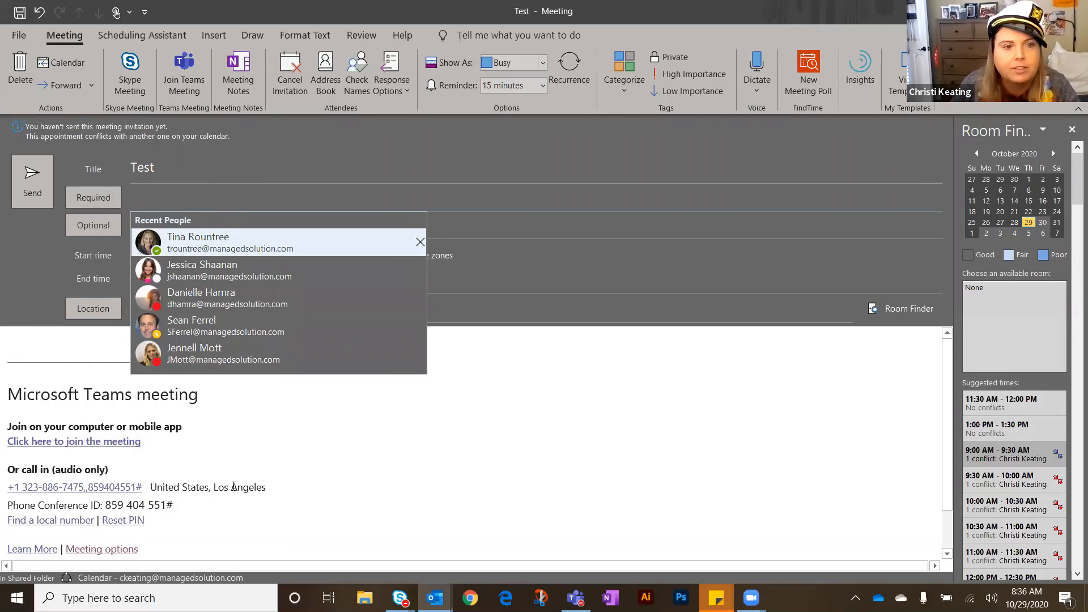
key(Return)
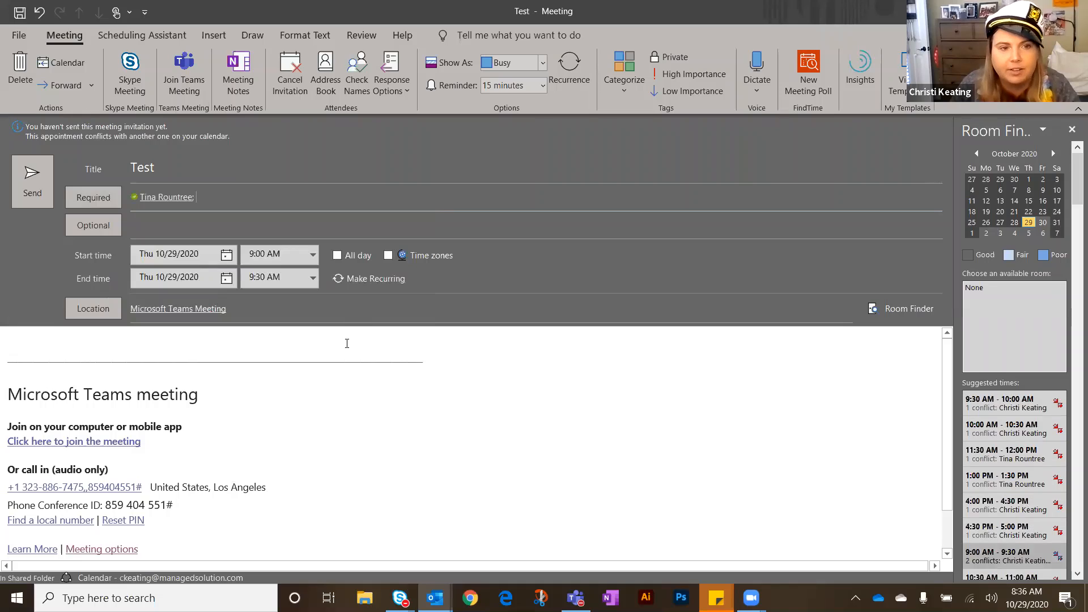
Check both attendees' availability for October 29 and 30 in the Scheduling Assistant.
click(226, 256)
click(135, 43)
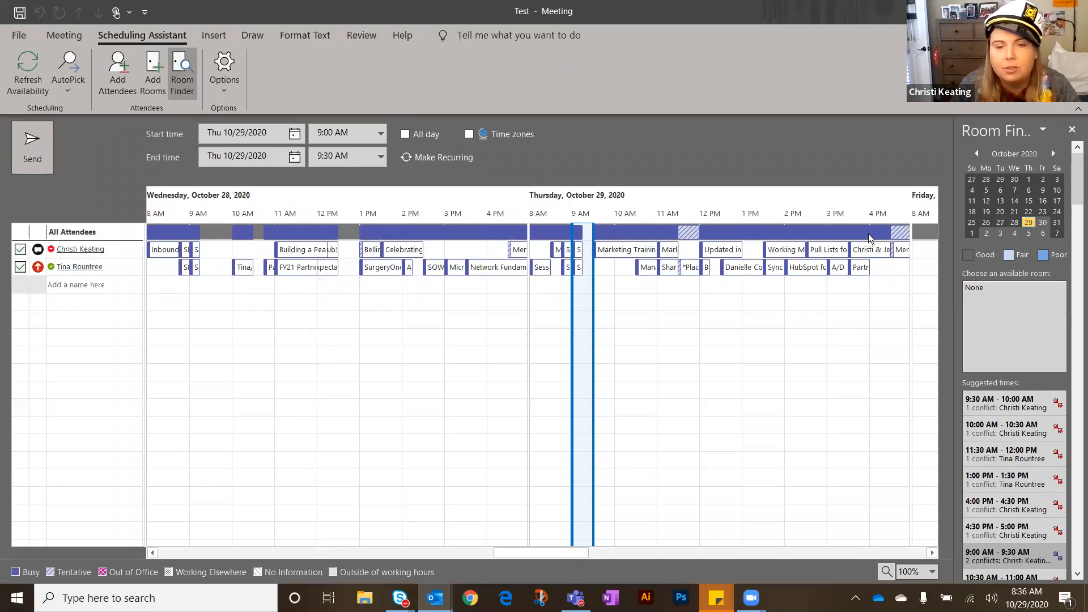
click(932, 552)
click(932, 552)
click(933, 553)
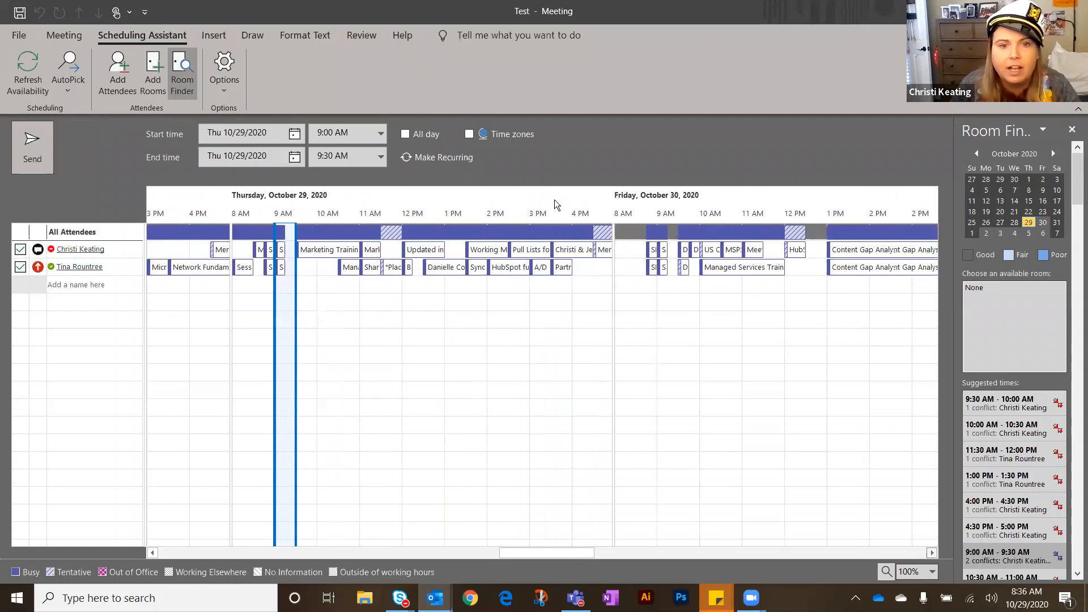
scroll(612, 297, right, 3)
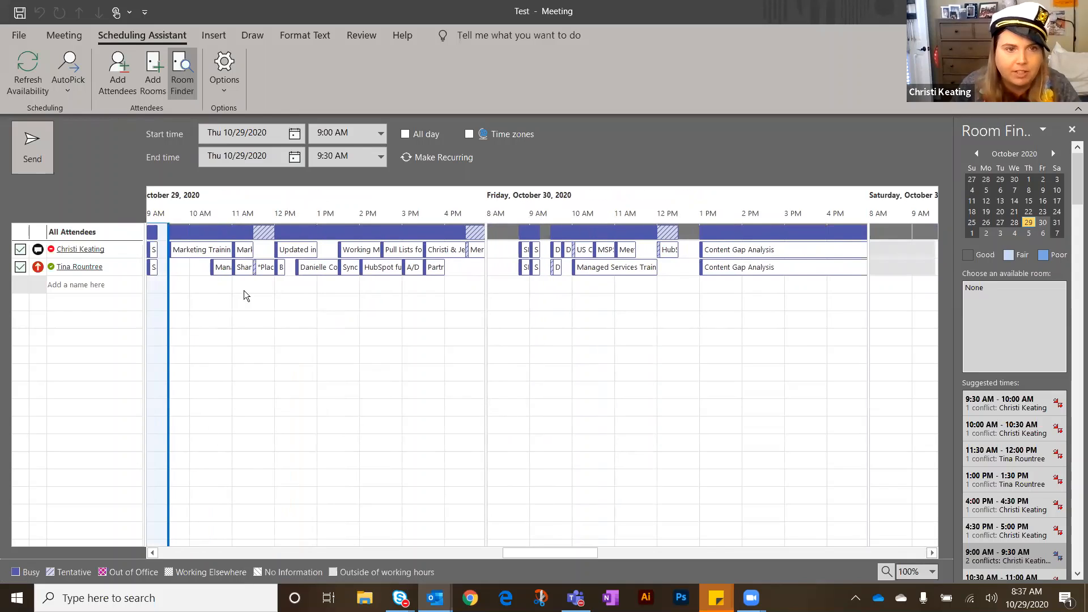
Go back to the "Test" meeting's details and close the request without saving changes.
click(55, 43)
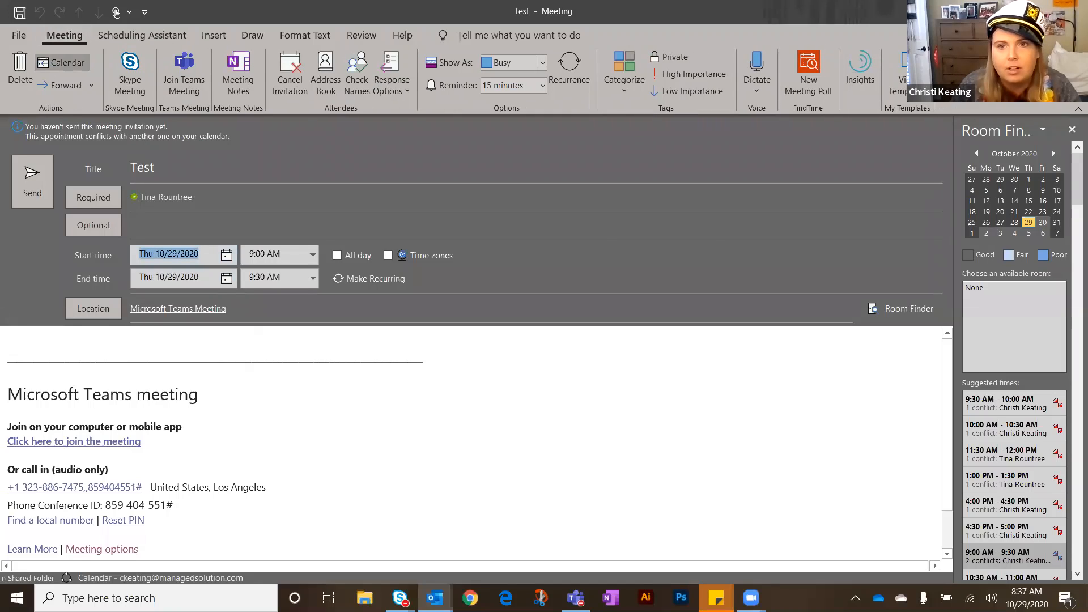
key(Escape)
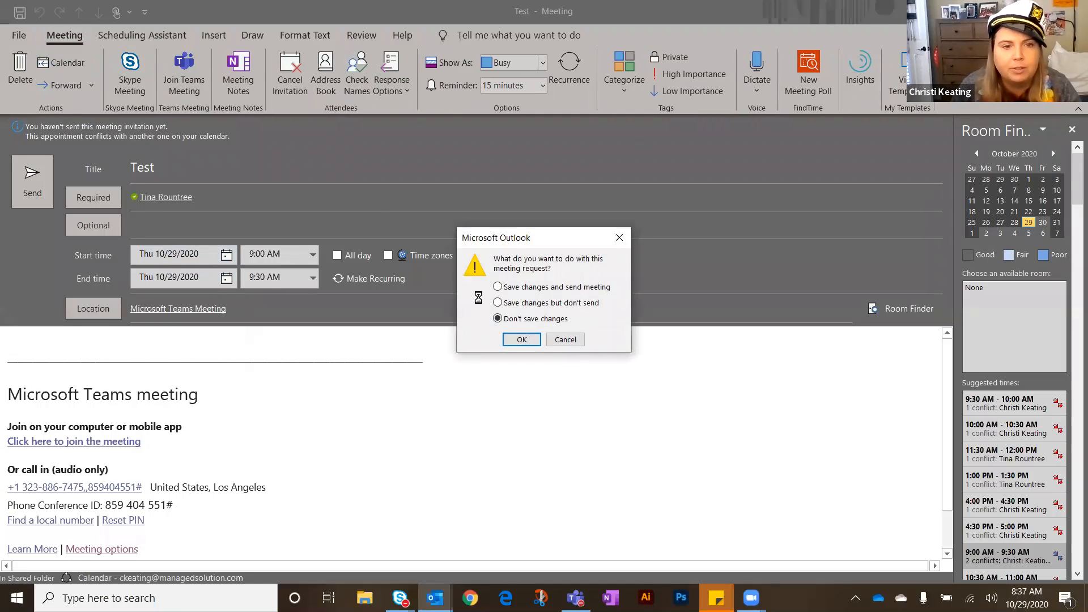
click(522, 339)
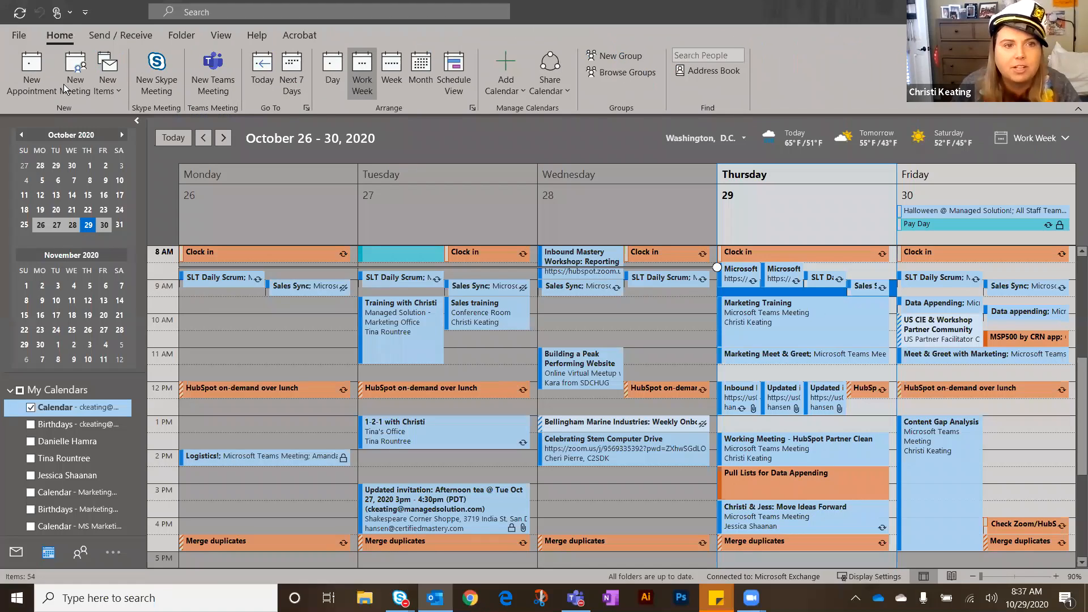
Turn a new blank meeting request into a Teams meeting and discard it without saving.
click(66, 87)
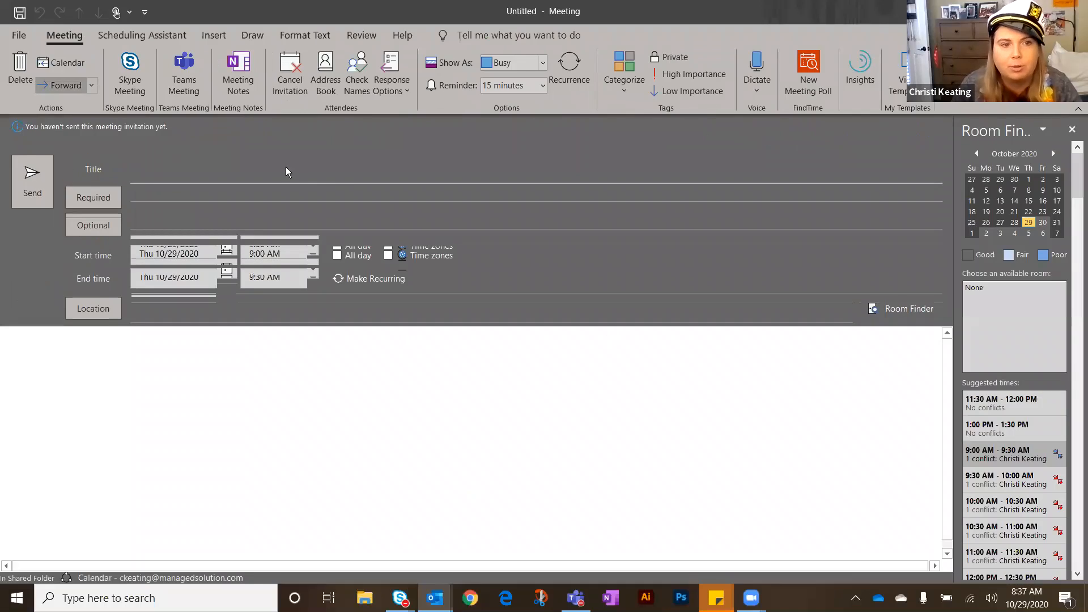
click(197, 83)
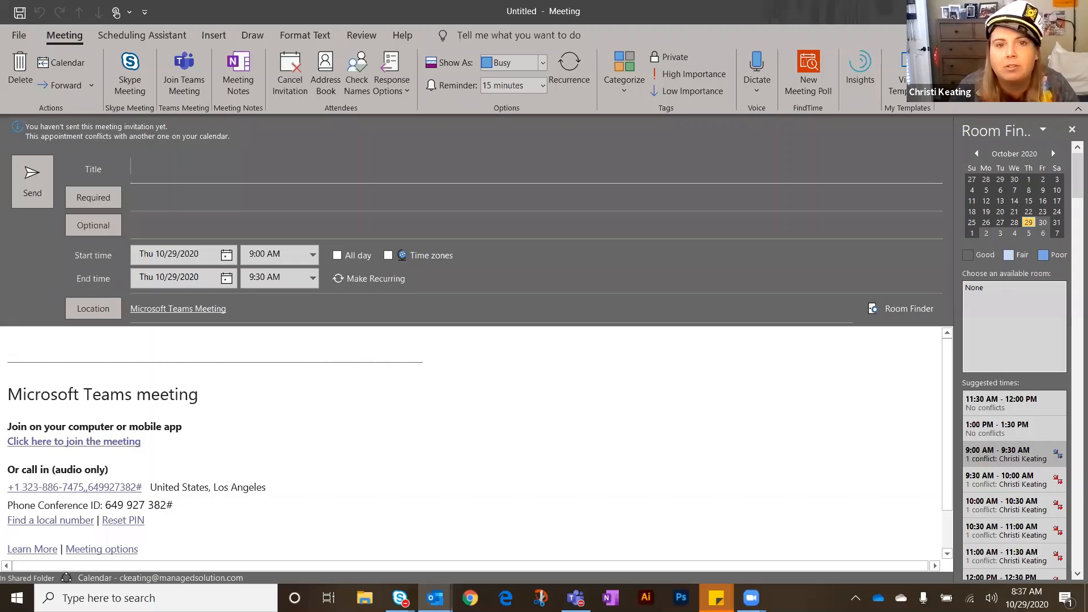
key(Escape)
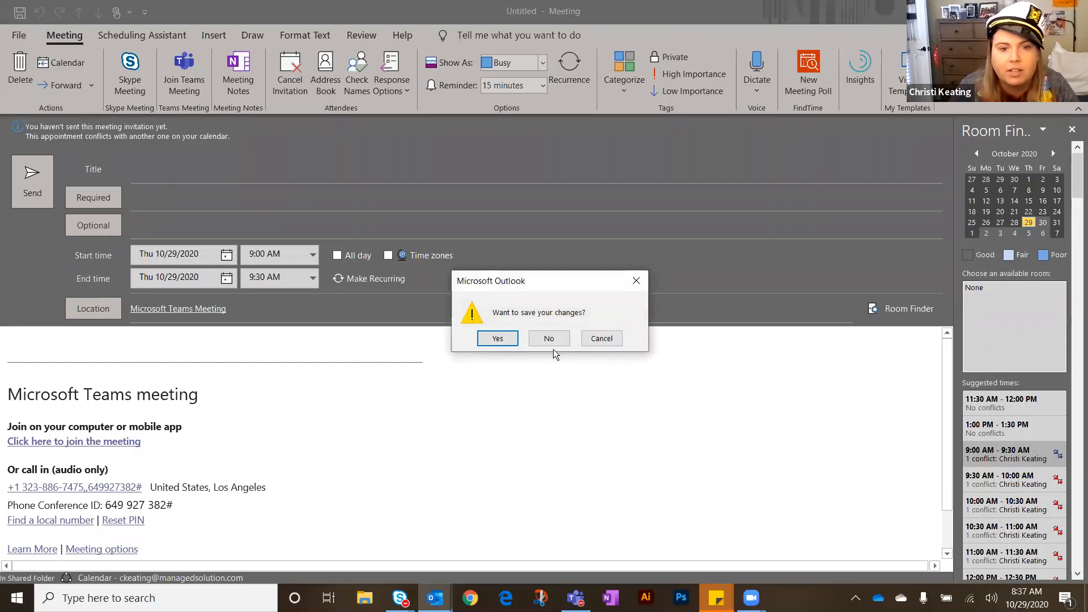
click(550, 340)
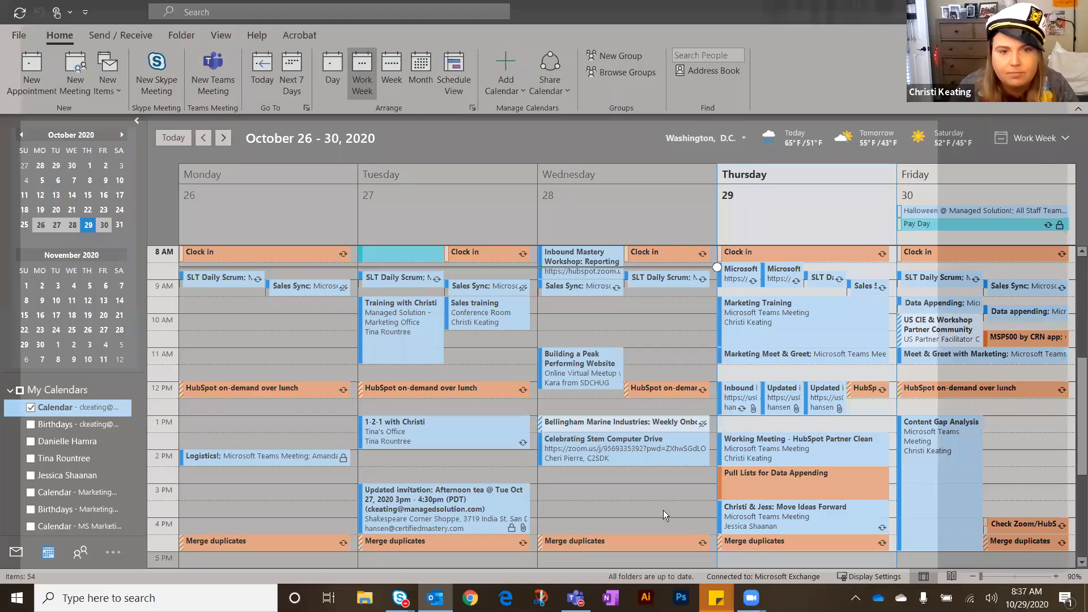
Switch to Microsoft Teams, view the general application settings and close them.
key(alt+Tab)
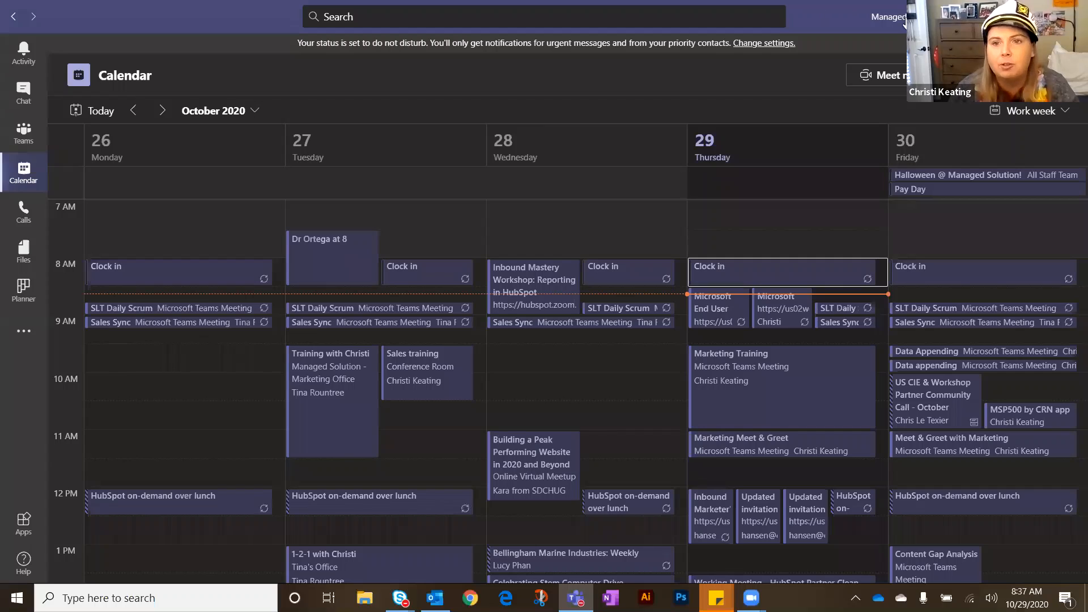
click(968, 17)
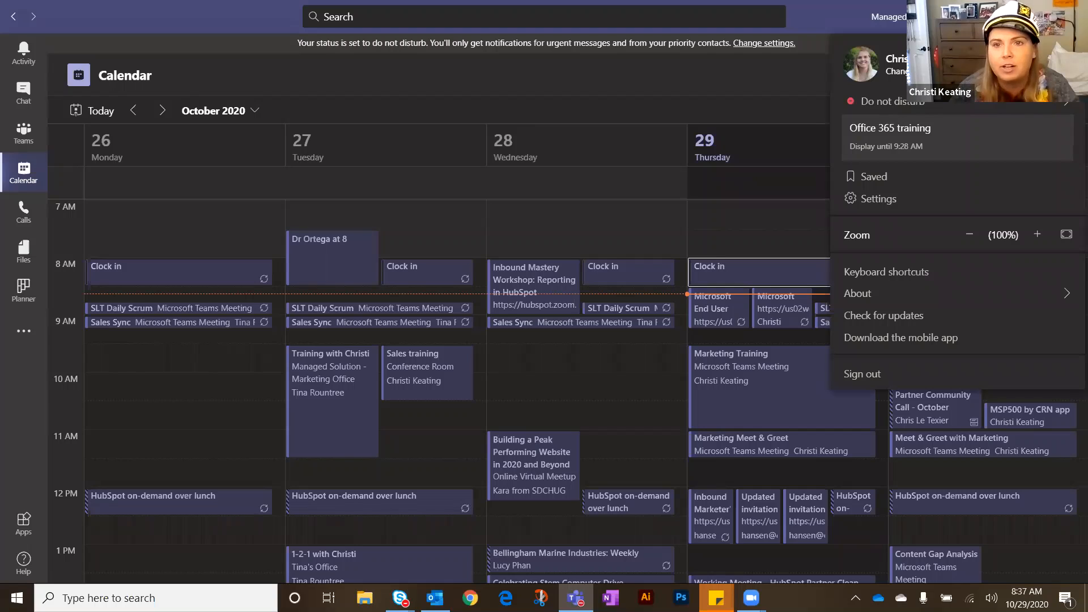
click(903, 198)
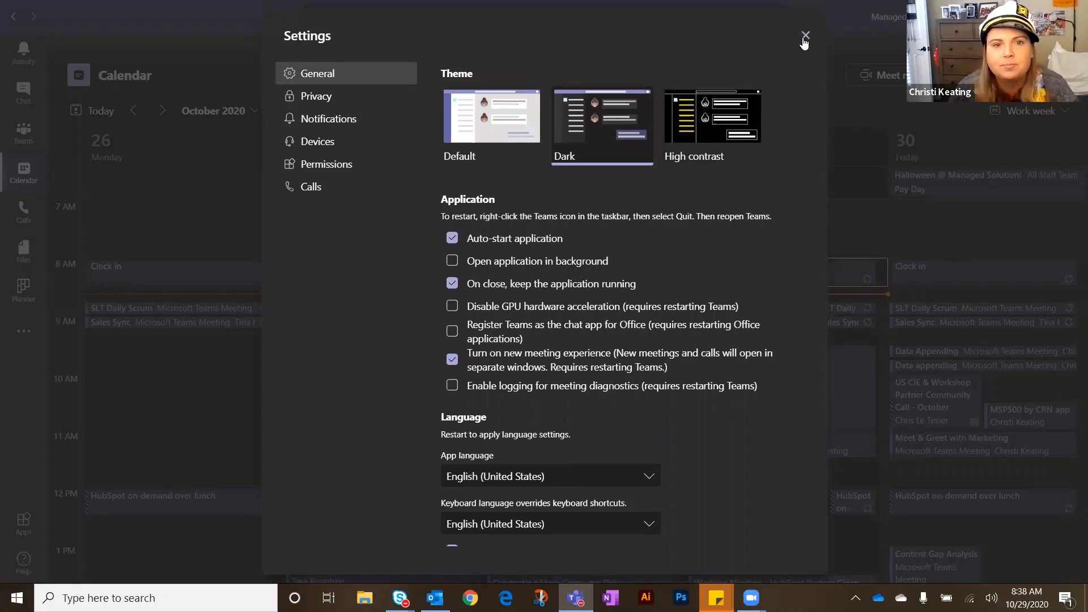
key(Escape)
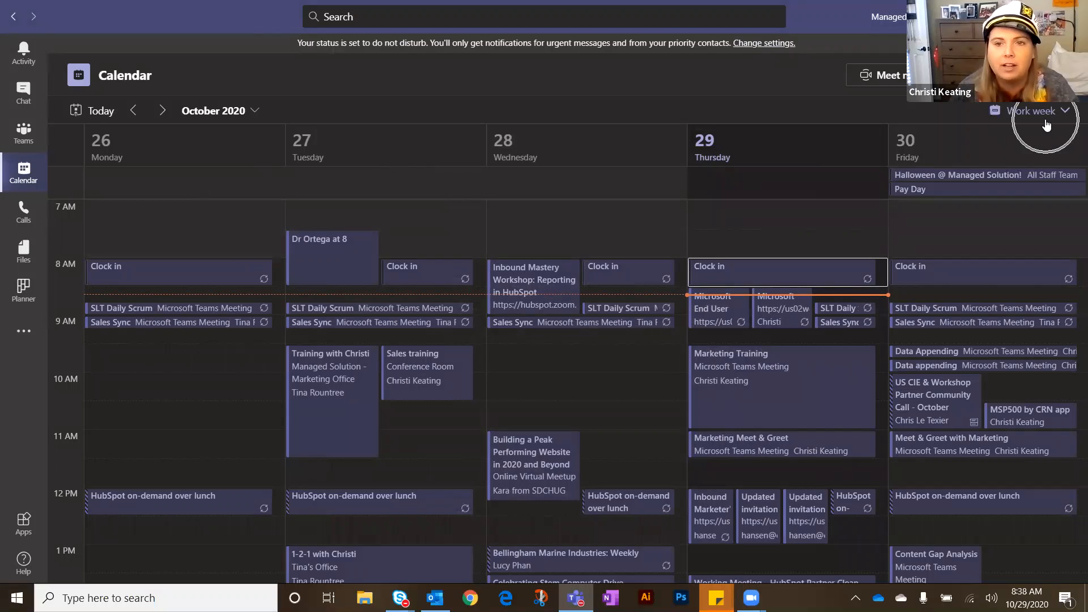
Show the Teams calendar in Day view and look through the schedule for Thursday, October 29.
click(1029, 111)
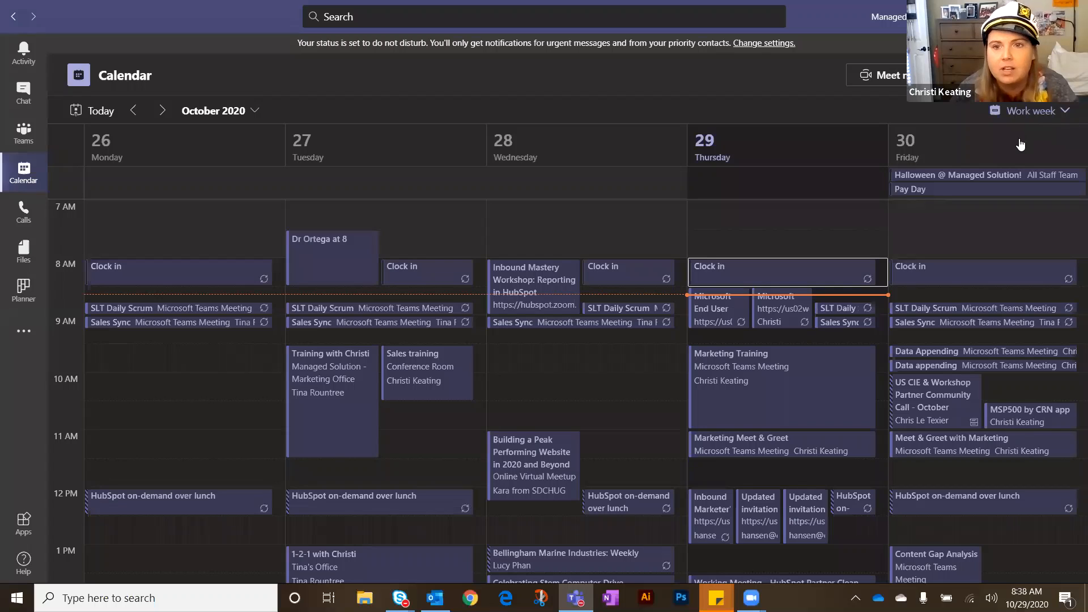
click(1019, 142)
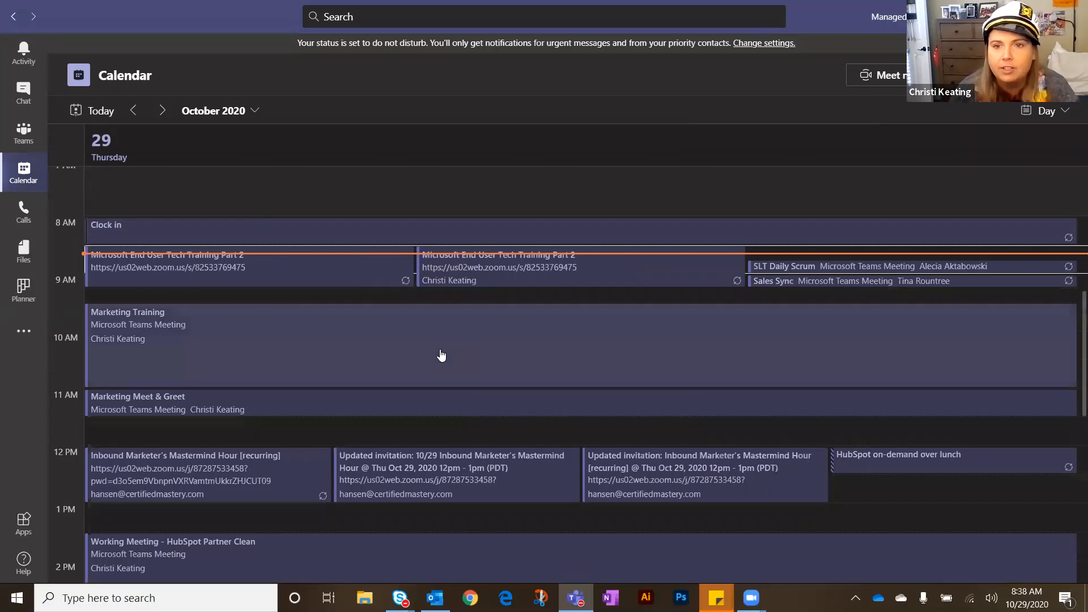
scroll(440, 357, down, 3)
scroll(1014, 120, up, 1)
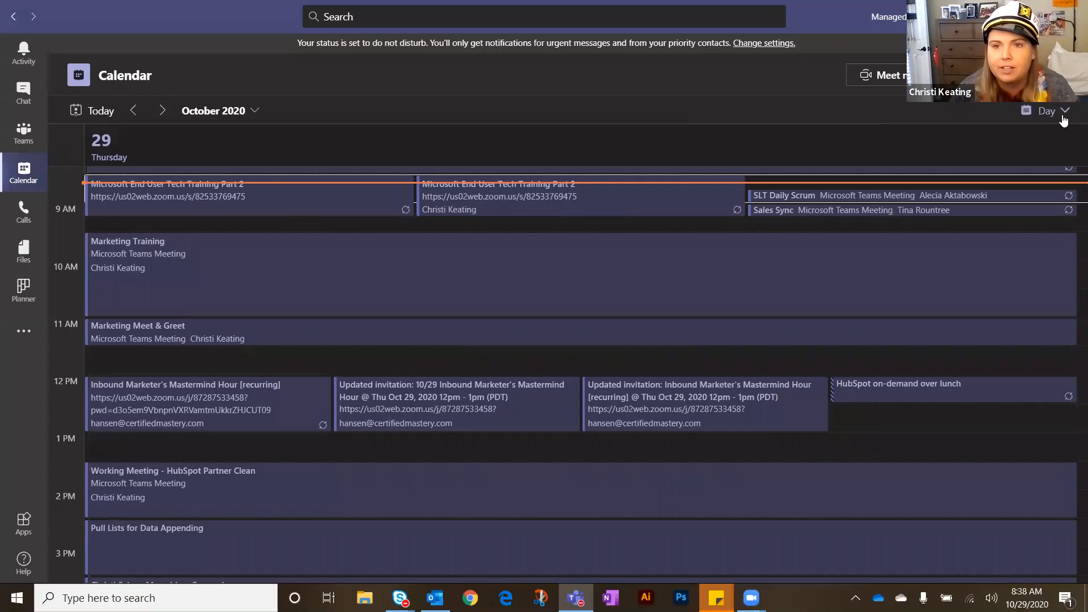
key(ctrl)
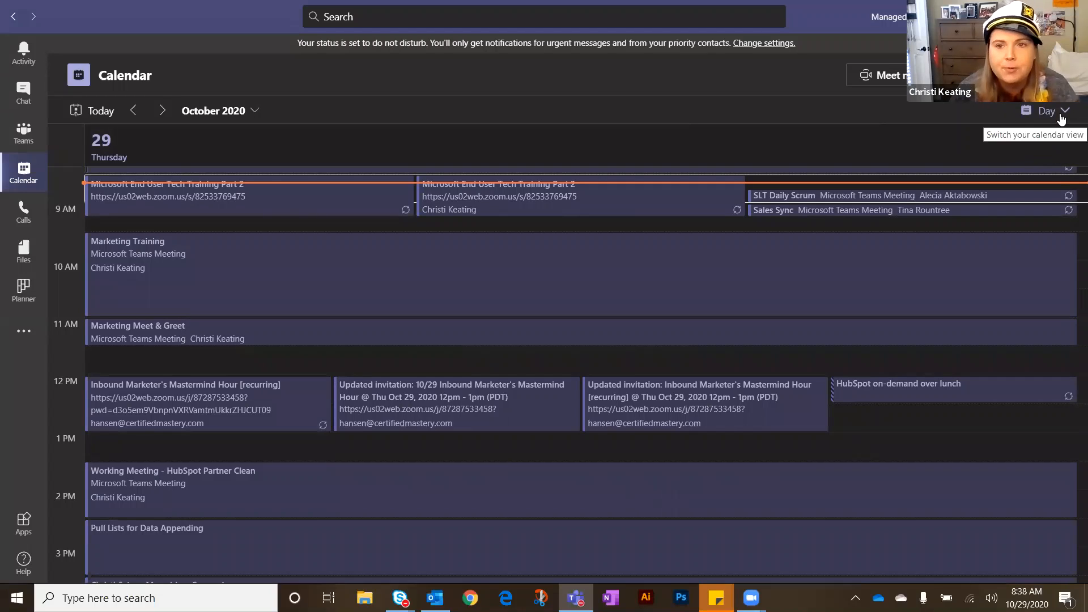
Show the Teams calendar in Week view and return it to Work week view.
click(1056, 113)
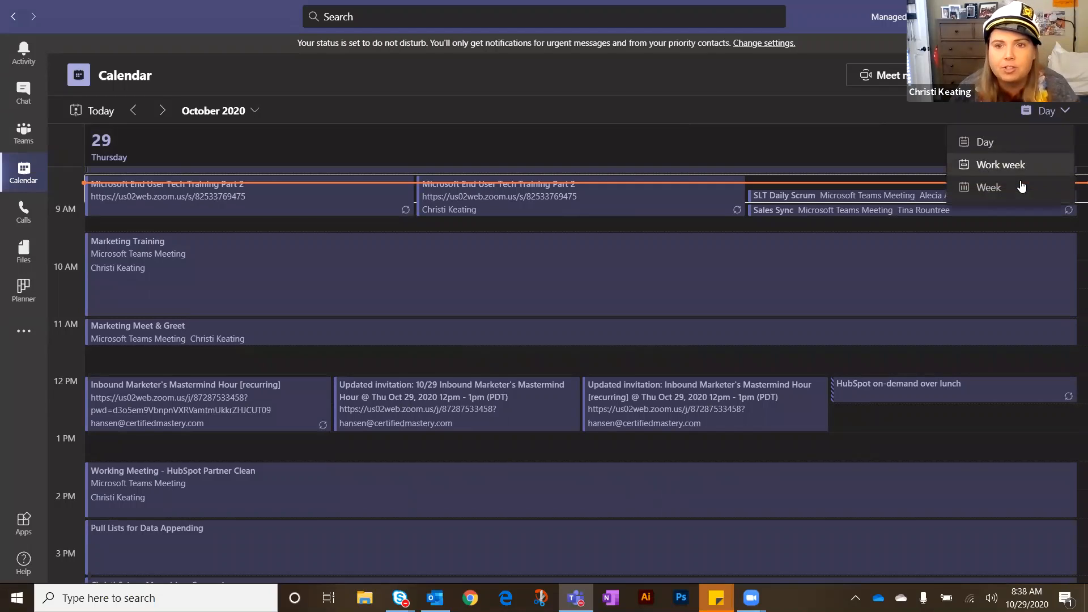
click(1021, 187)
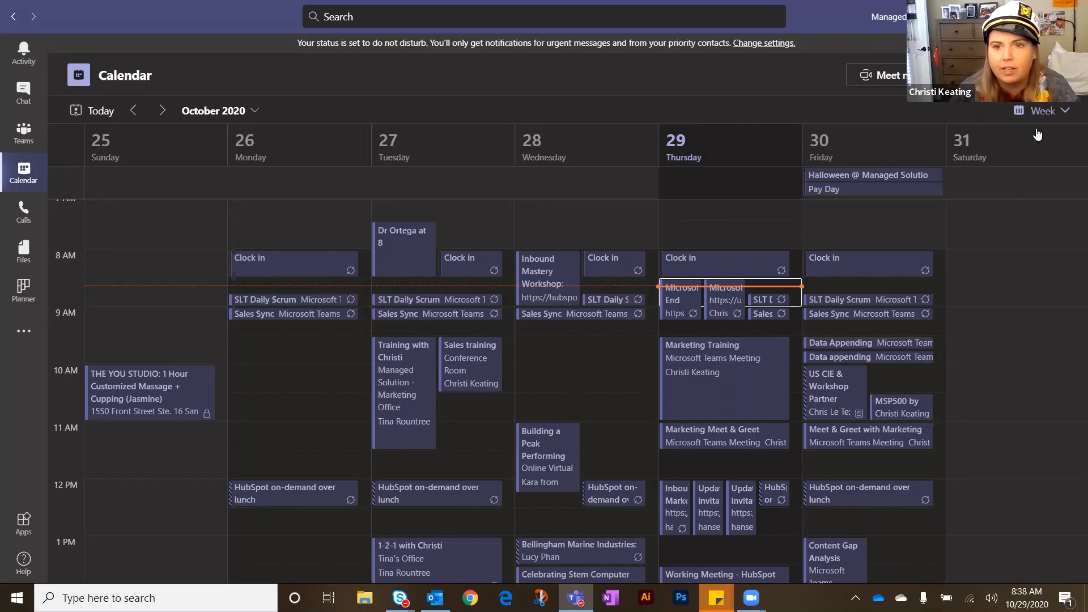
click(1055, 111)
click(1005, 163)
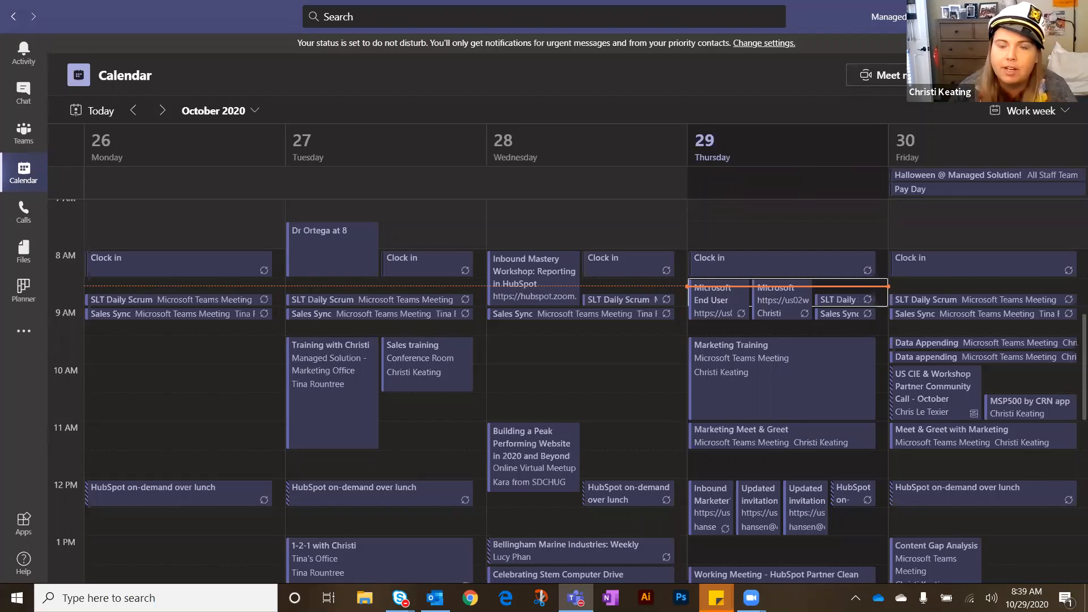
Schedule a new meeting from the Teams calendar, title it "Test" and add the Director of Sales Management as a required attendee.
click(1058, 75)
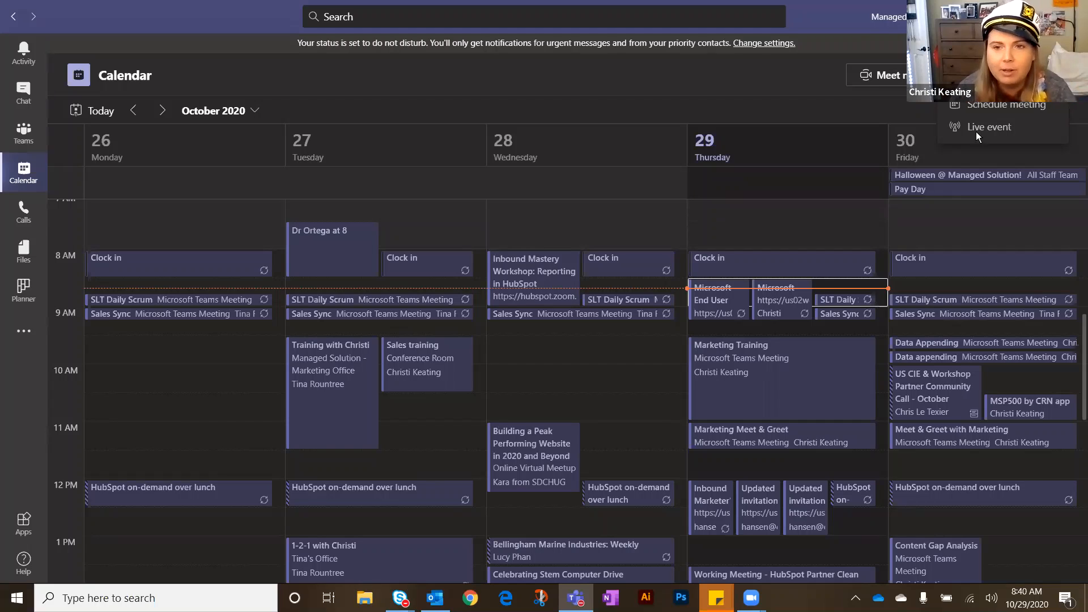
click(1039, 112)
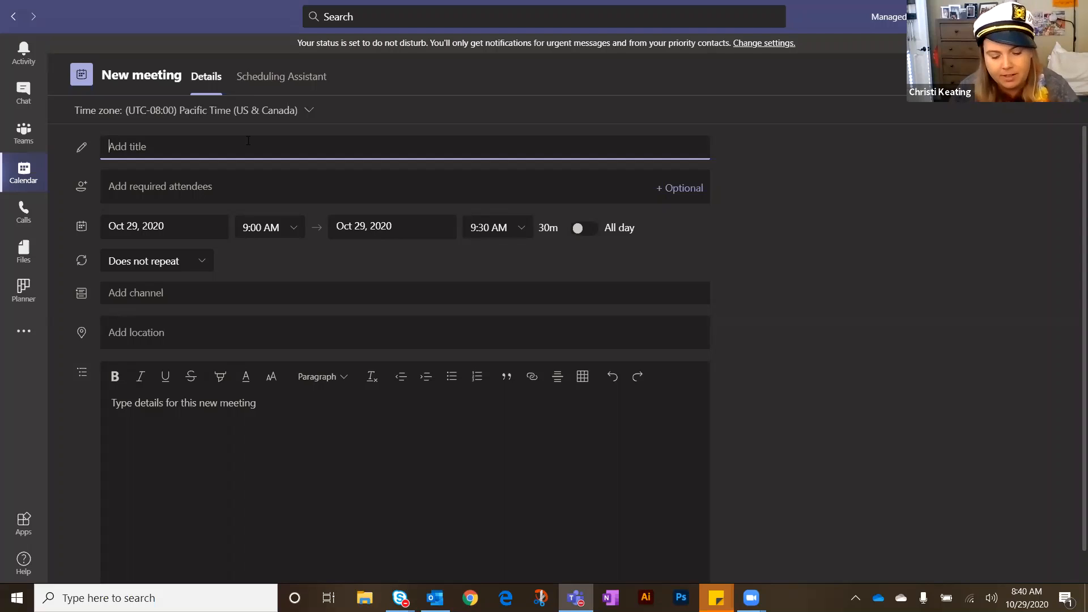
text(Test)
click(244, 173)
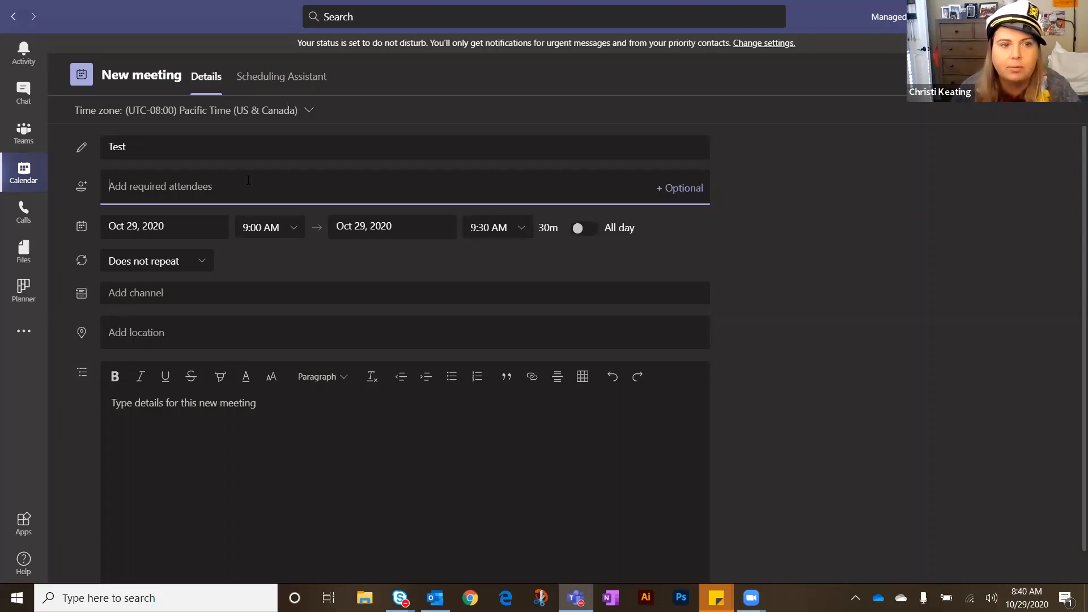
text(tina)
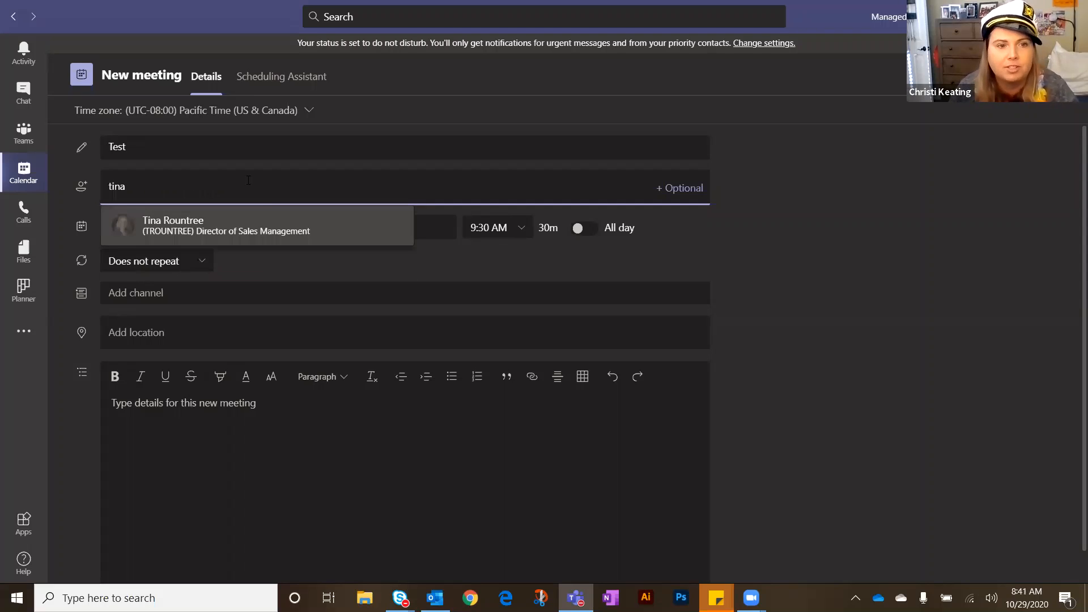
click(264, 224)
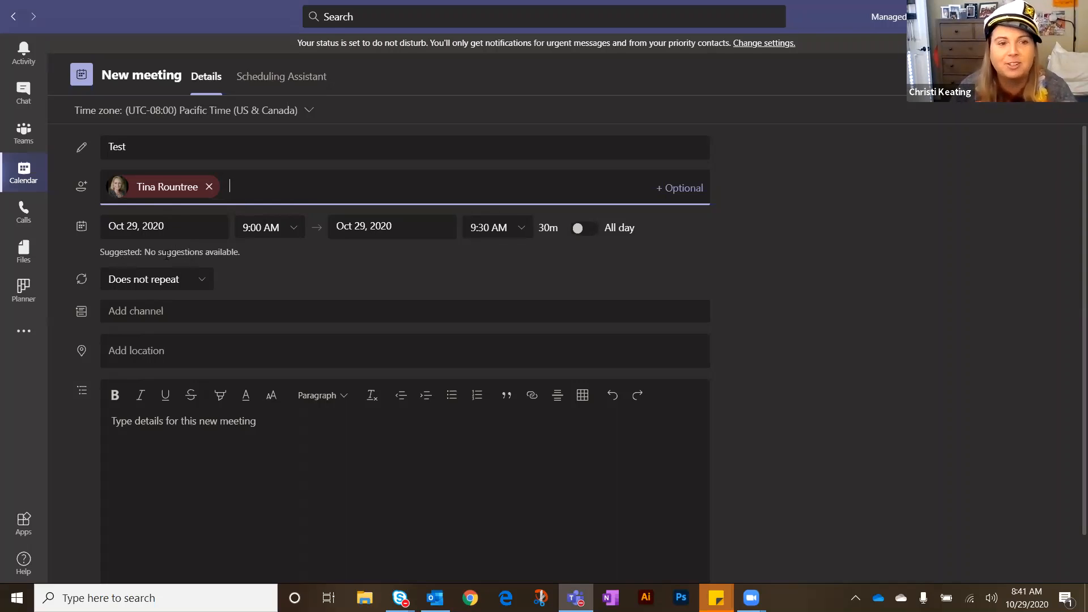
Set the meeting date to Nov 9, 2020 and apply the suggested 11:00 AM-11:30 AM time slot.
click(205, 235)
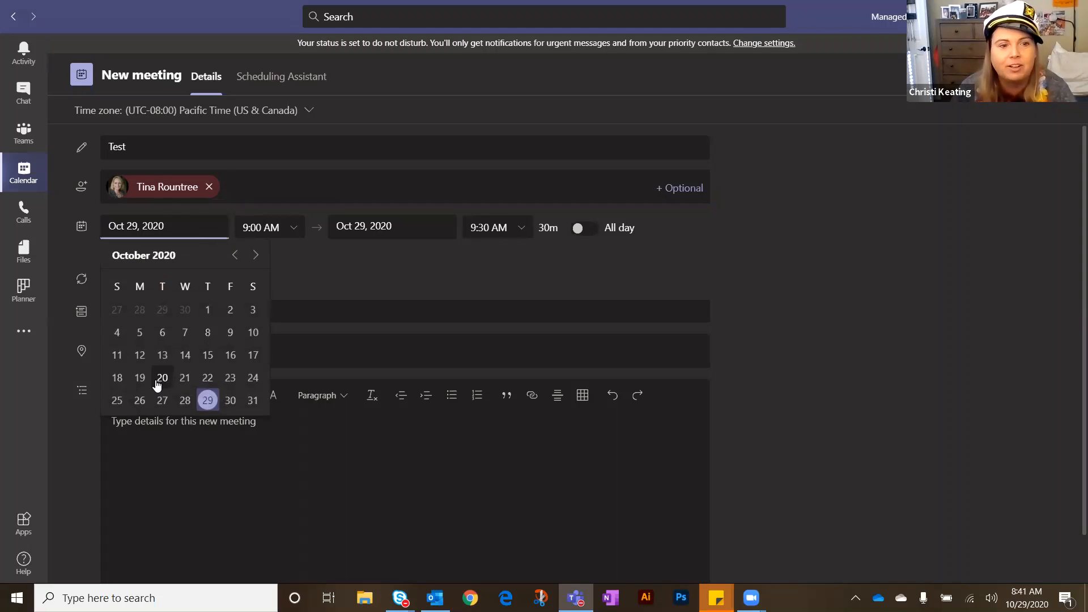
click(256, 255)
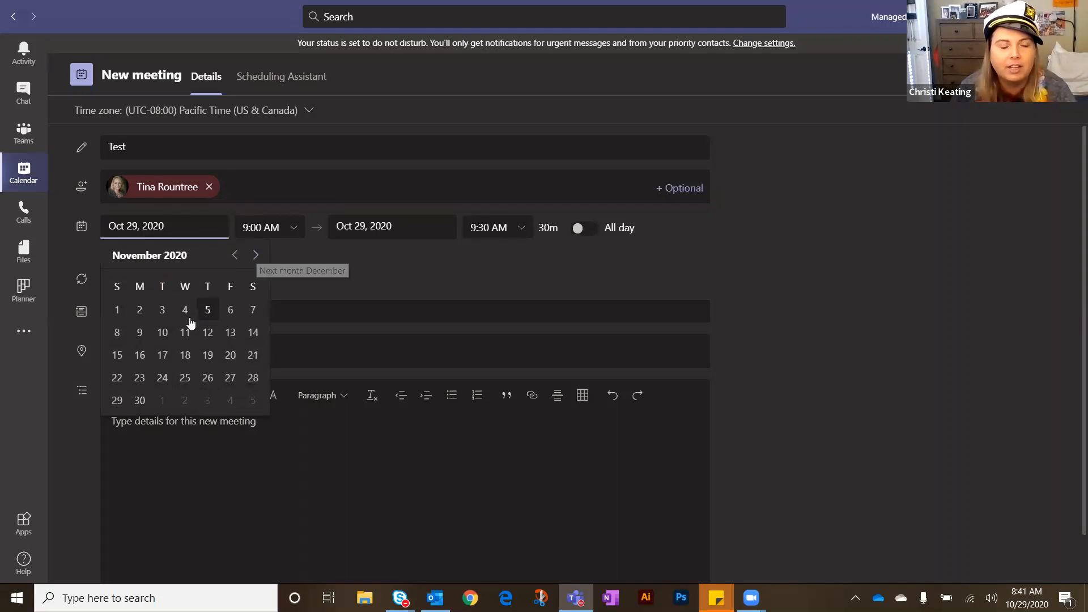
click(140, 333)
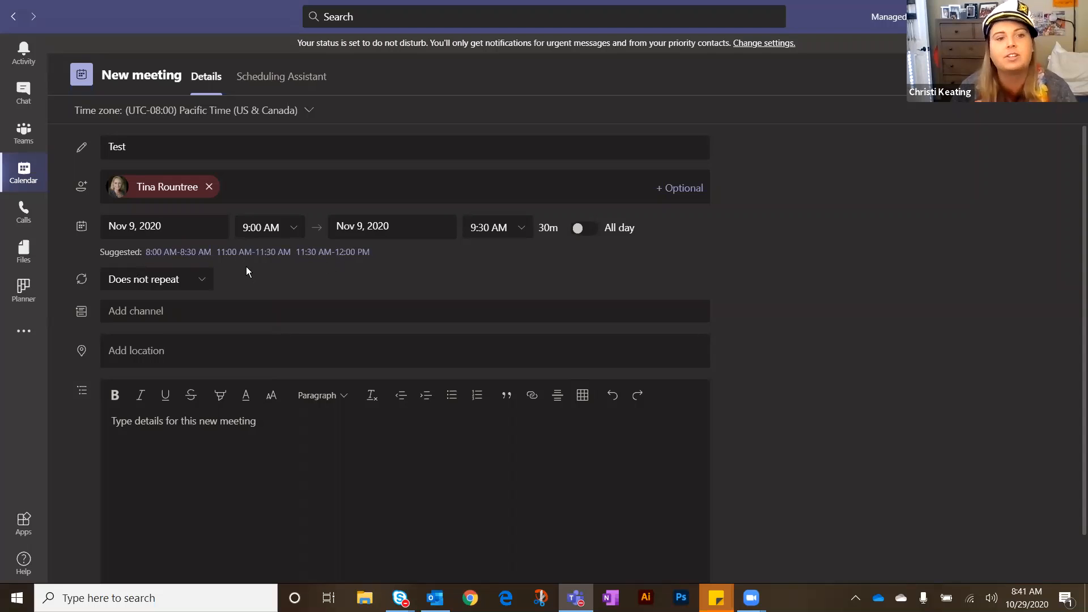
click(282, 252)
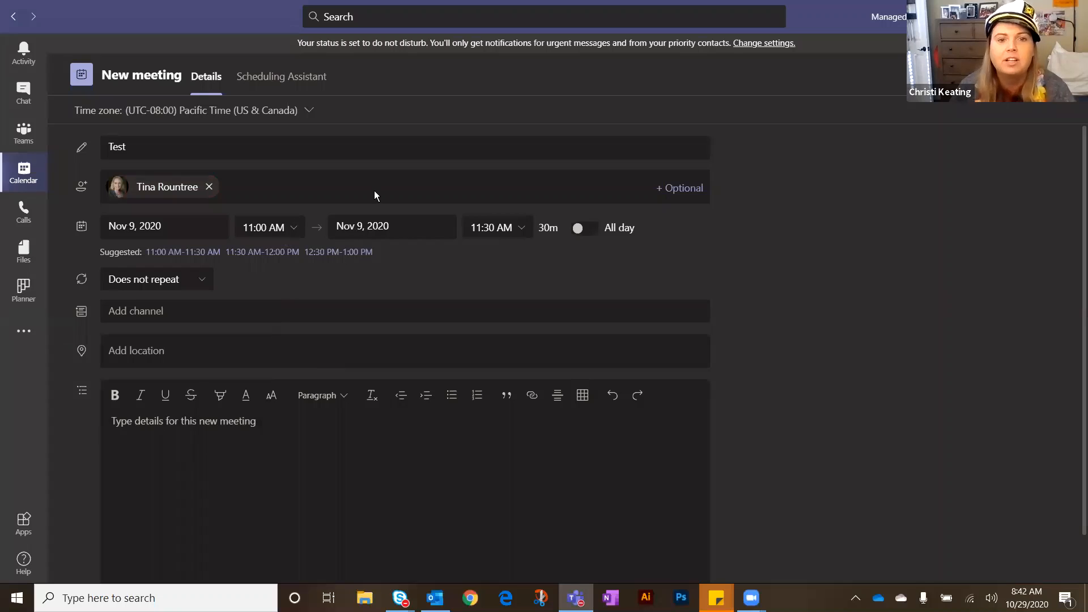
Add the Channel Manager as a second required attendee of the Test meeting.
click(304, 191)
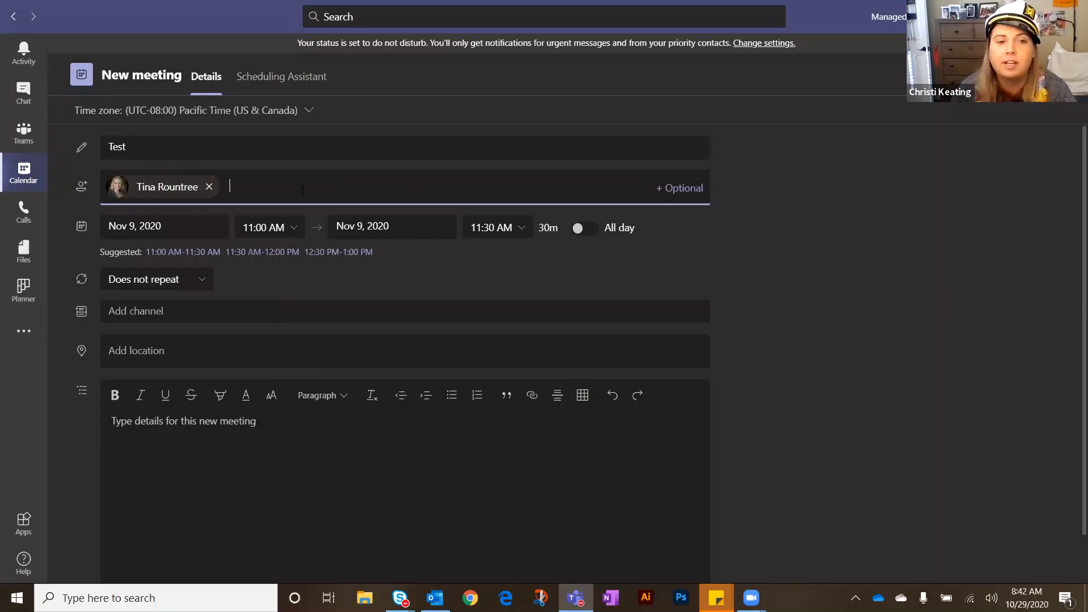
text(daniellke)
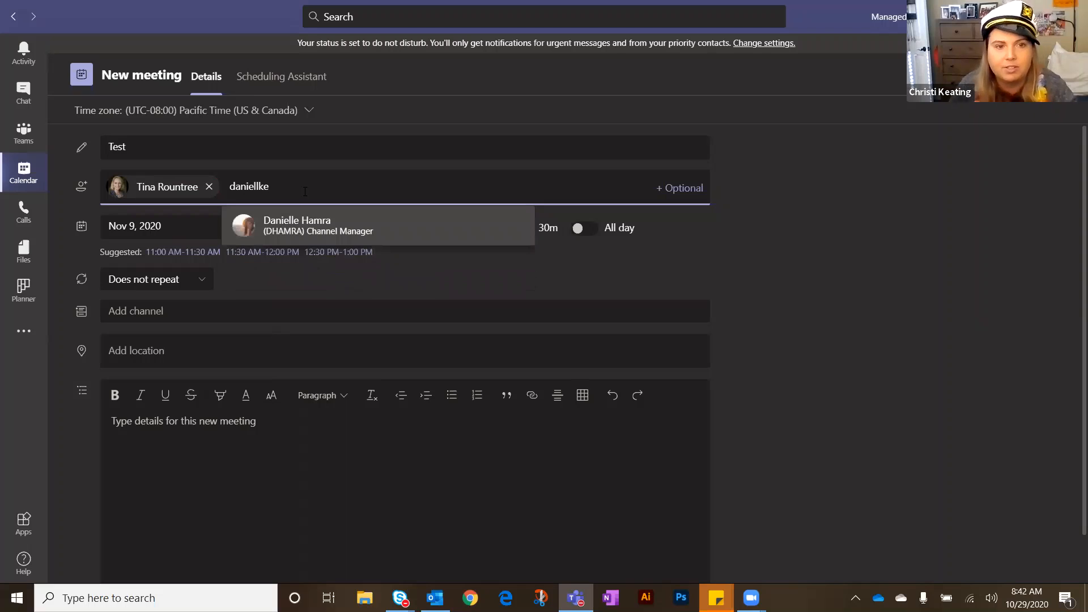
key(Return)
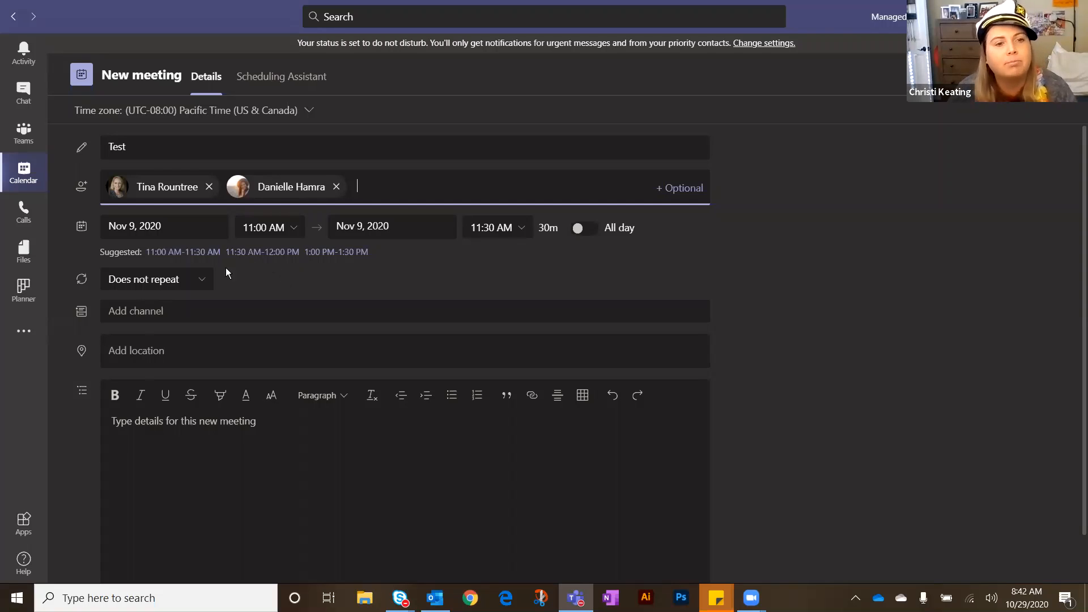
Examine the meeting's repeat choices, the list of available channels and the rest of the form without choosing anything.
click(203, 280)
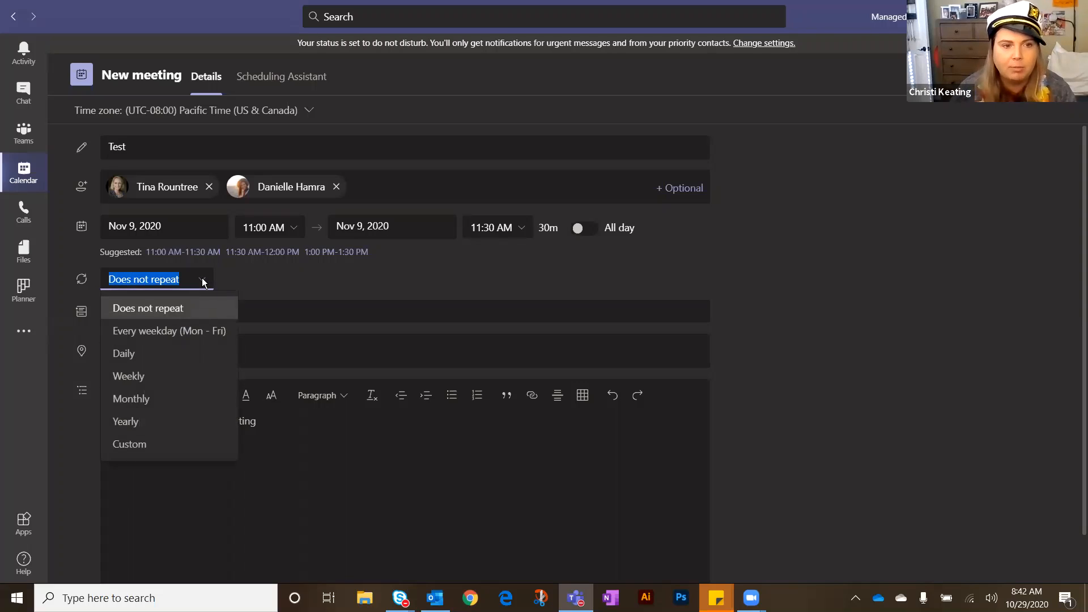
click(200, 281)
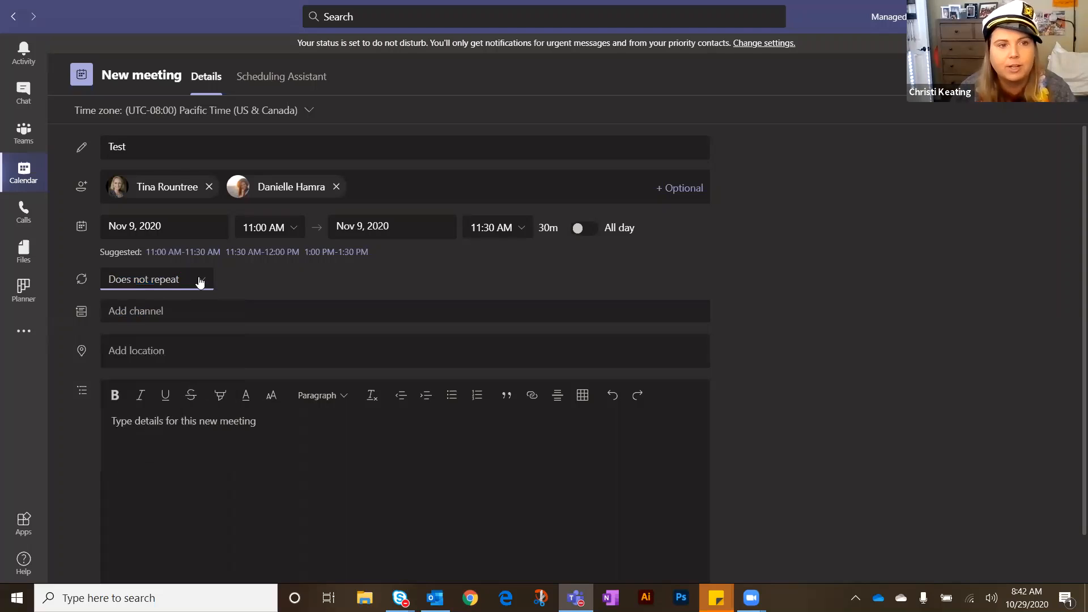
click(185, 319)
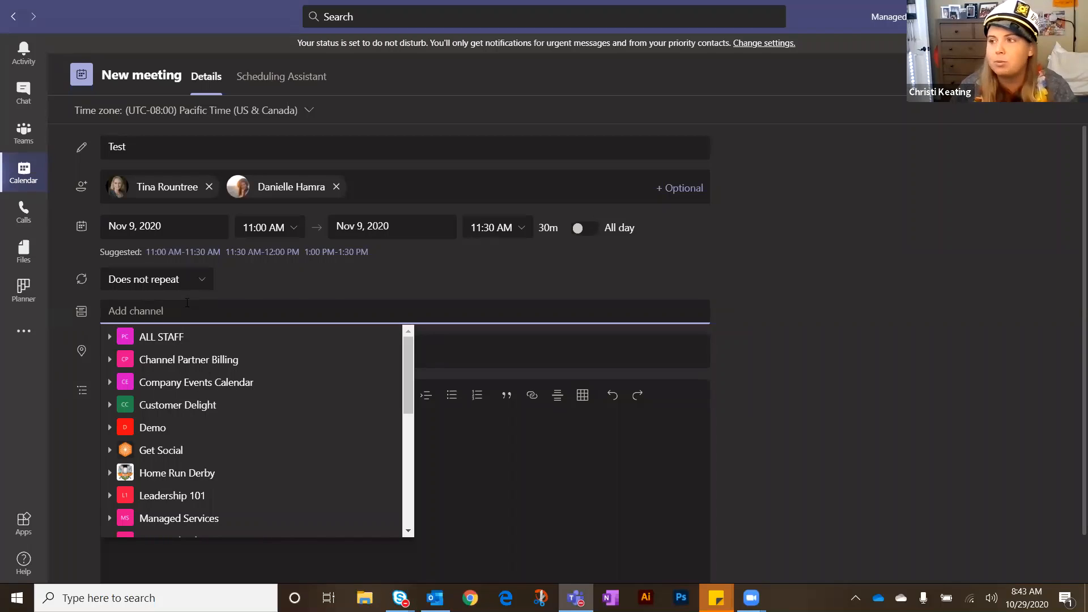
click(707, 265)
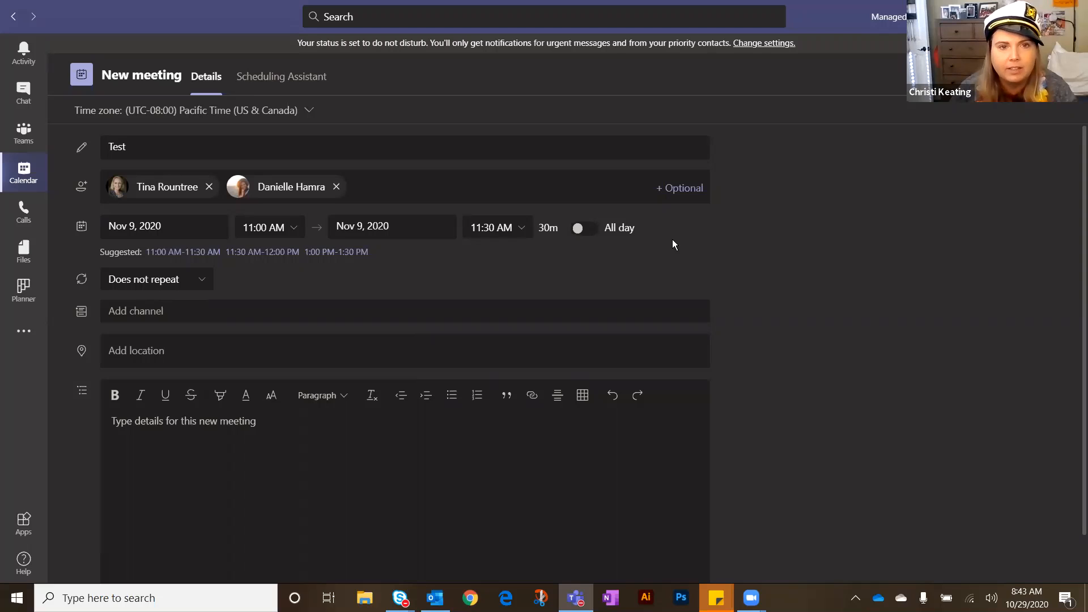
scroll(672, 244, down, 1)
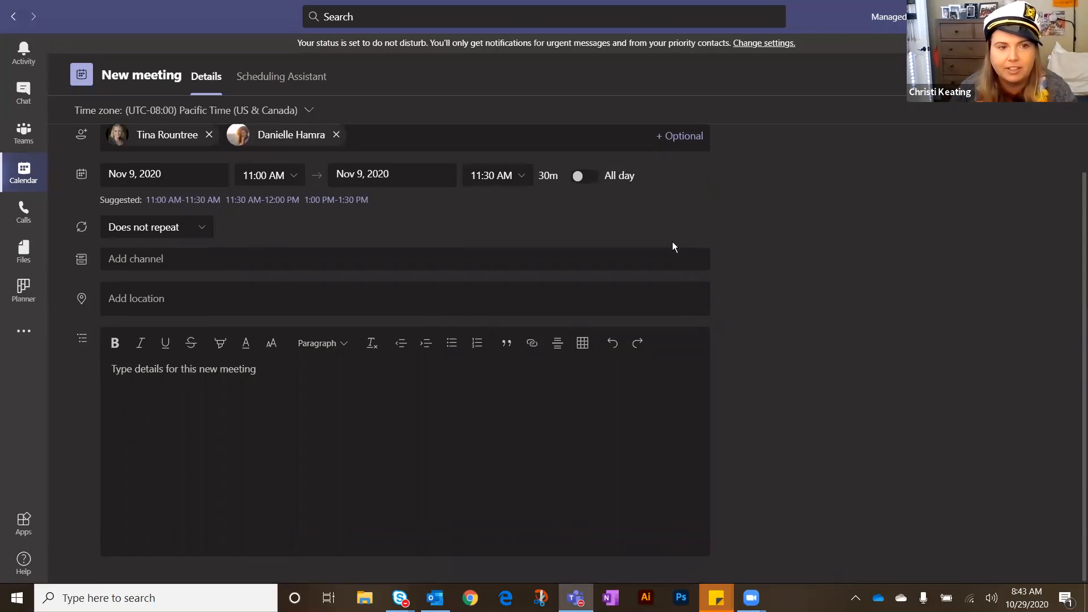
scroll(673, 247, up, 1)
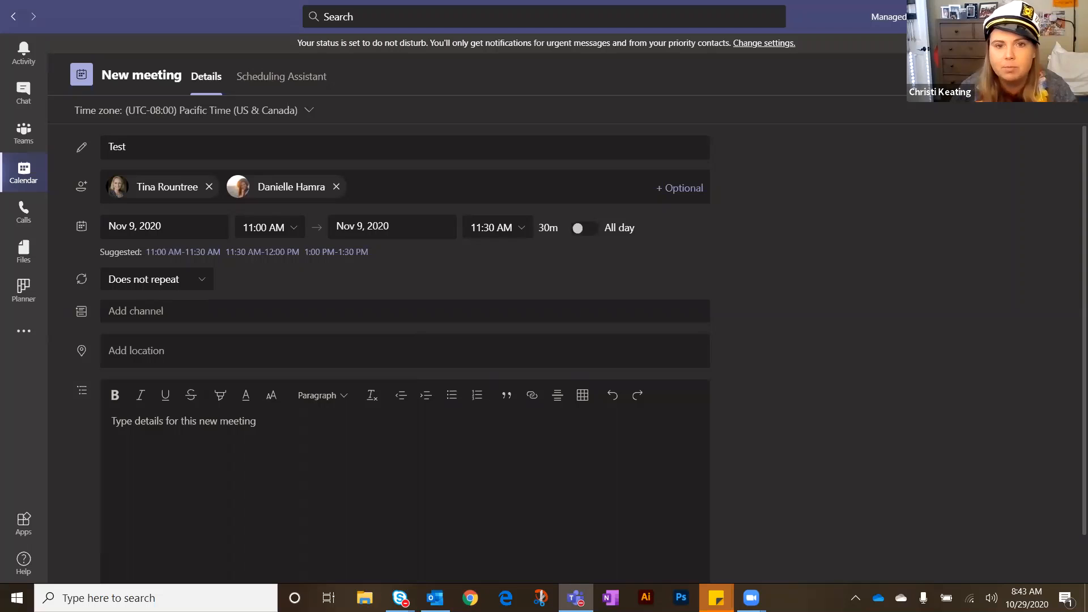
Switch to Outlook, create a new Teams meeting and open its meeting options page in the browser.
key(alt+Tab)
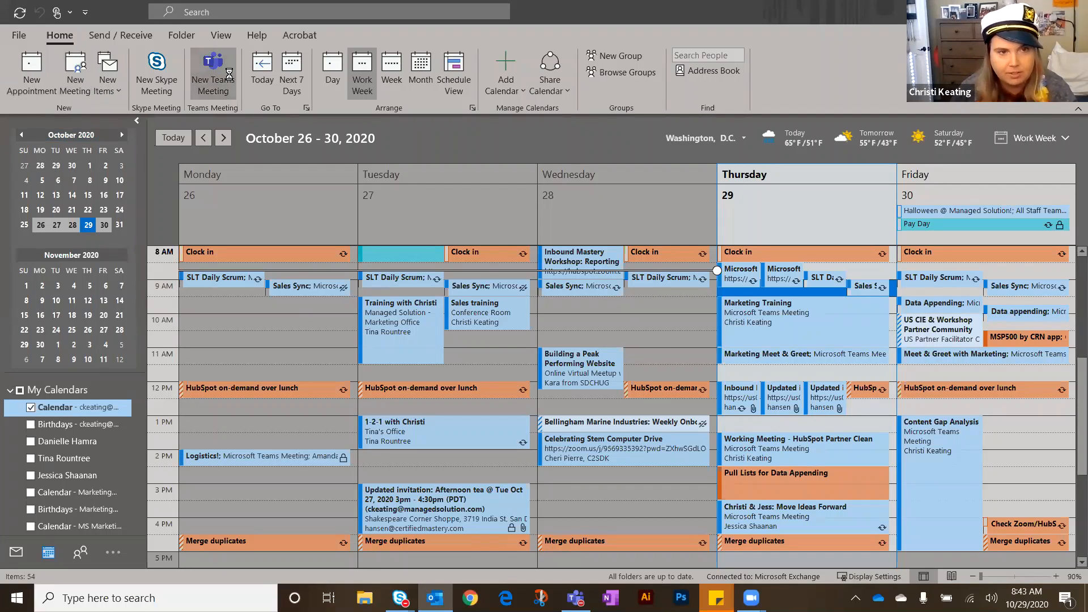
click(229, 79)
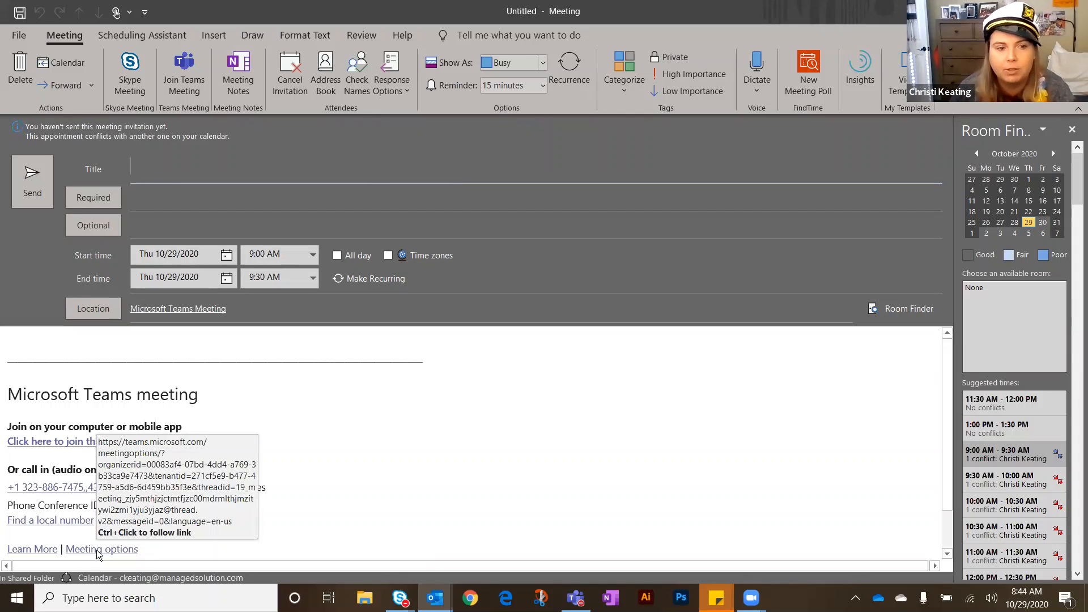
ctrl+click(97, 549)
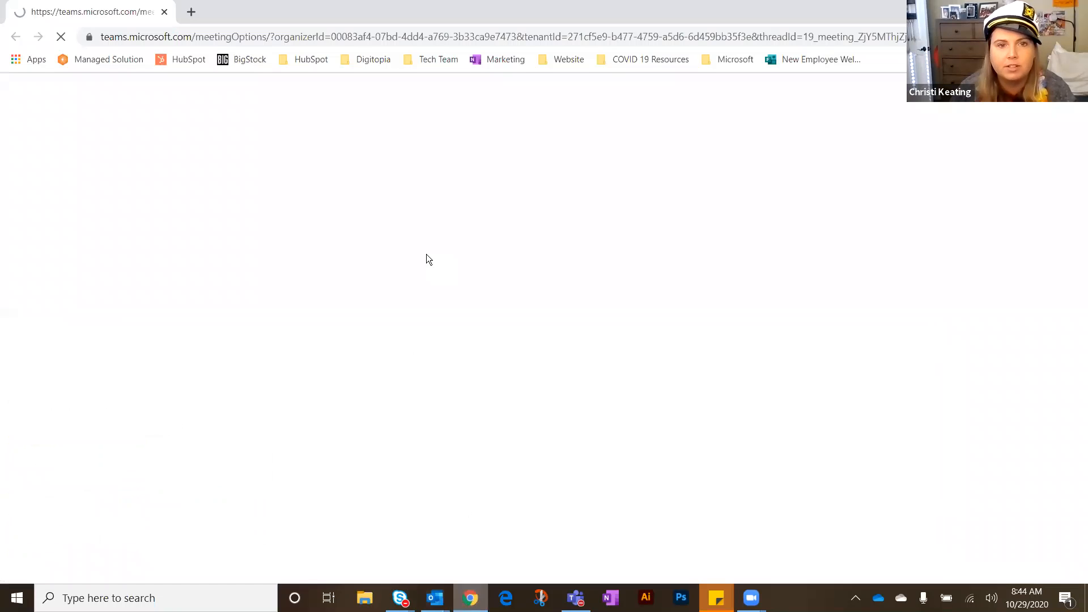
click(470, 598)
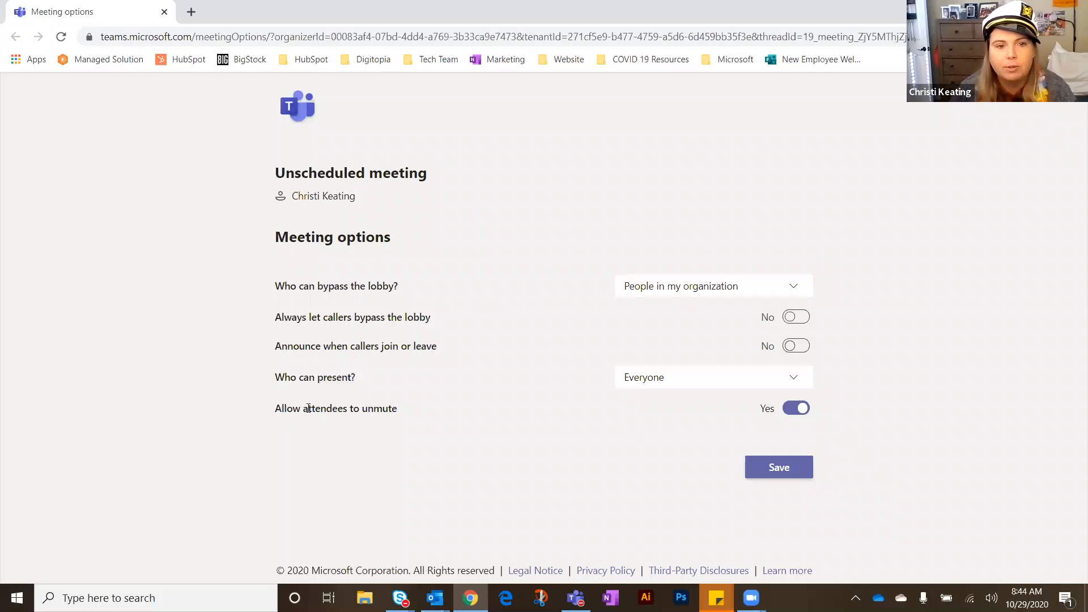
Turn off "Allow attendees to unmute" in the meeting options and save them.
drag(399, 413, 270, 406)
click(276, 402)
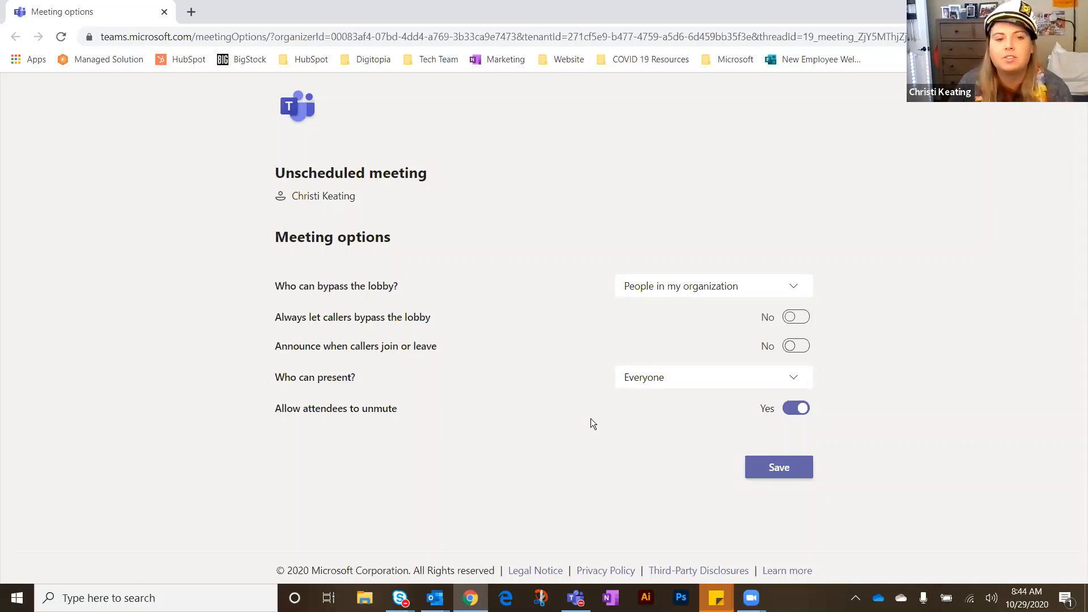
click(799, 408)
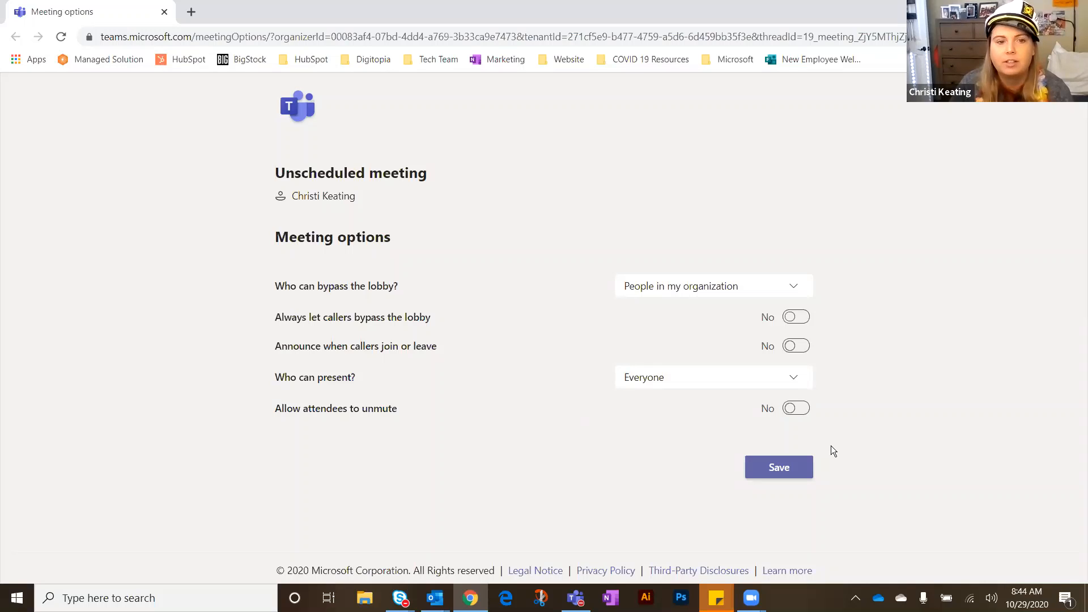
click(785, 472)
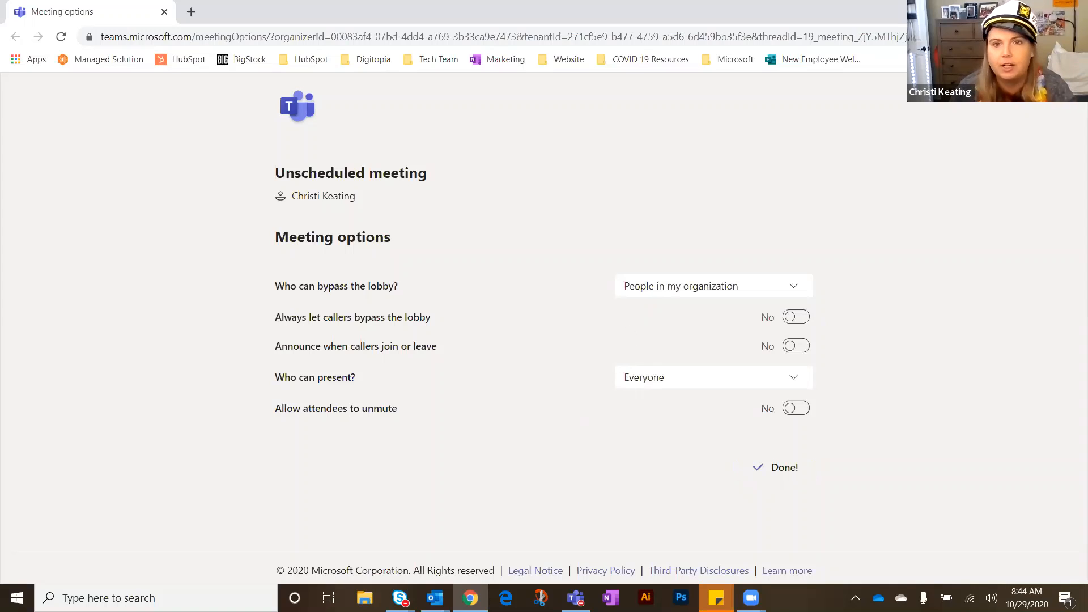
Close the meeting options page, discard the untitled Outlook meeting without saving and return to the new meeting in Teams.
click(1075, 10)
click(1076, 10)
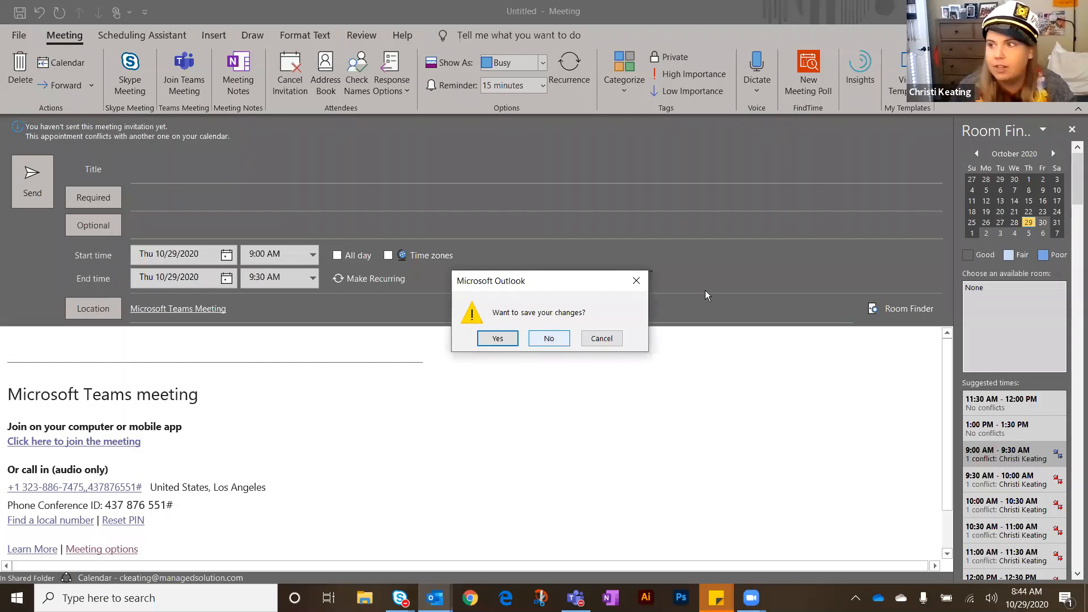
click(549, 339)
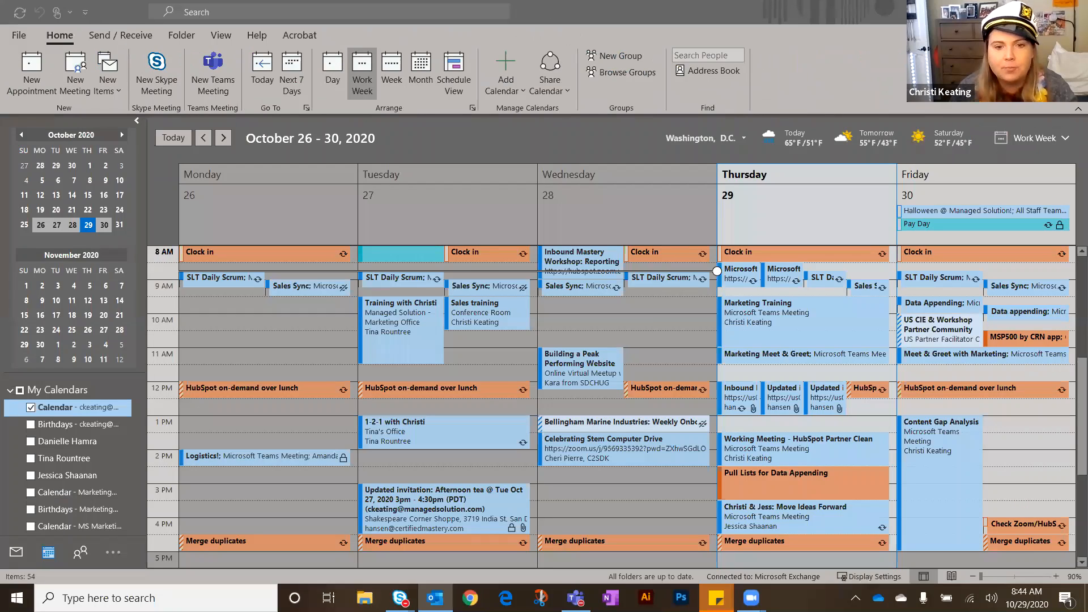
click(1009, 10)
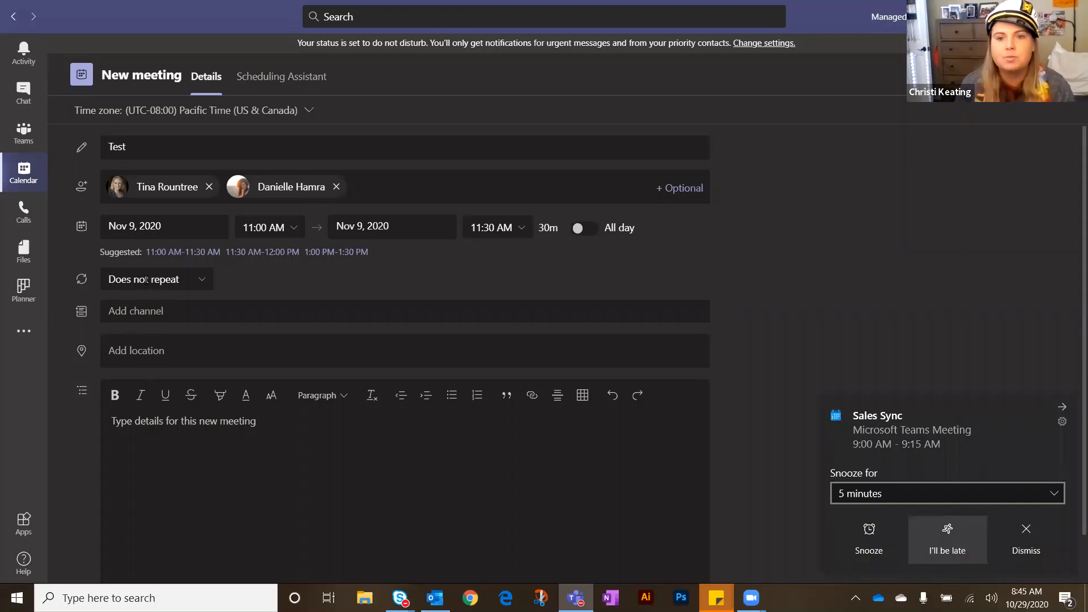
Dismiss the Sales Sync reminder and enter "Test file" in the meeting details.
click(1026, 544)
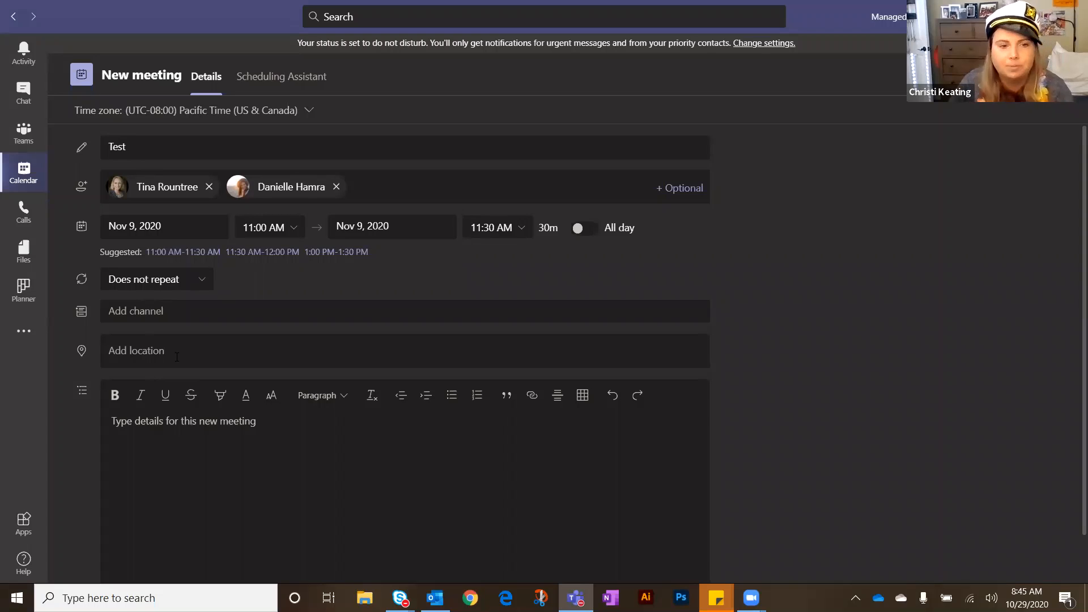
scroll(212, 447, down, 1)
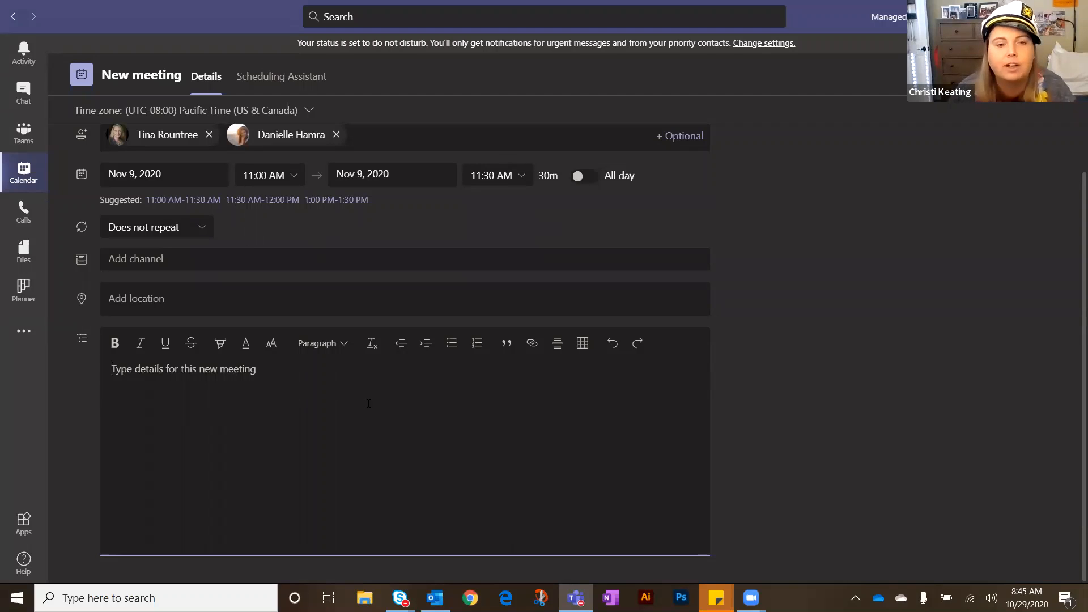
text(Tes)
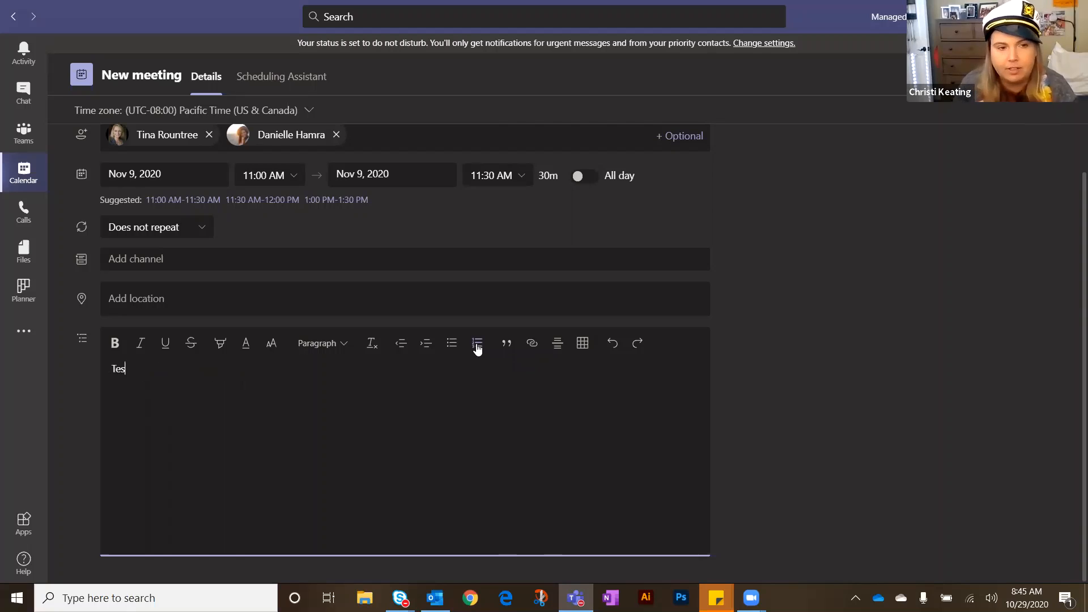
text(t file)
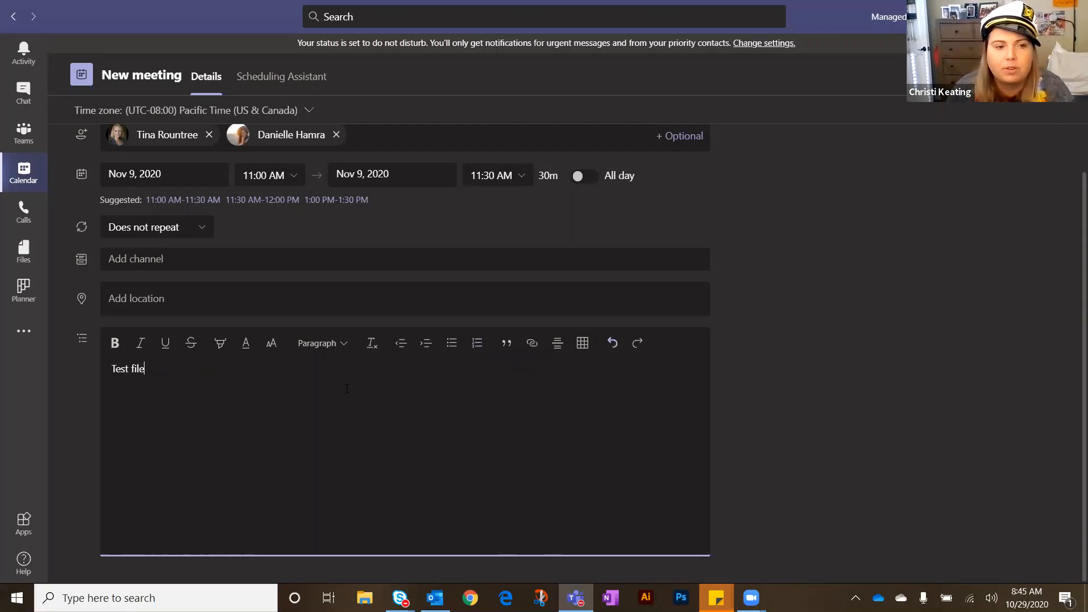
View the link insertion options for the "Test file" text and cancel without adding a link.
drag(148, 370, 110, 368)
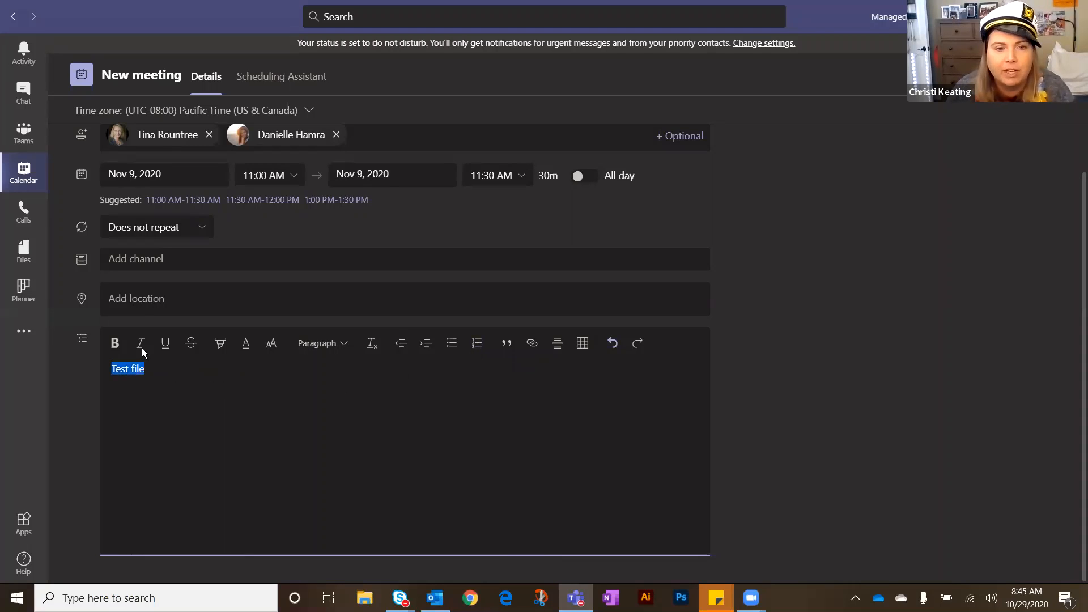
click(535, 352)
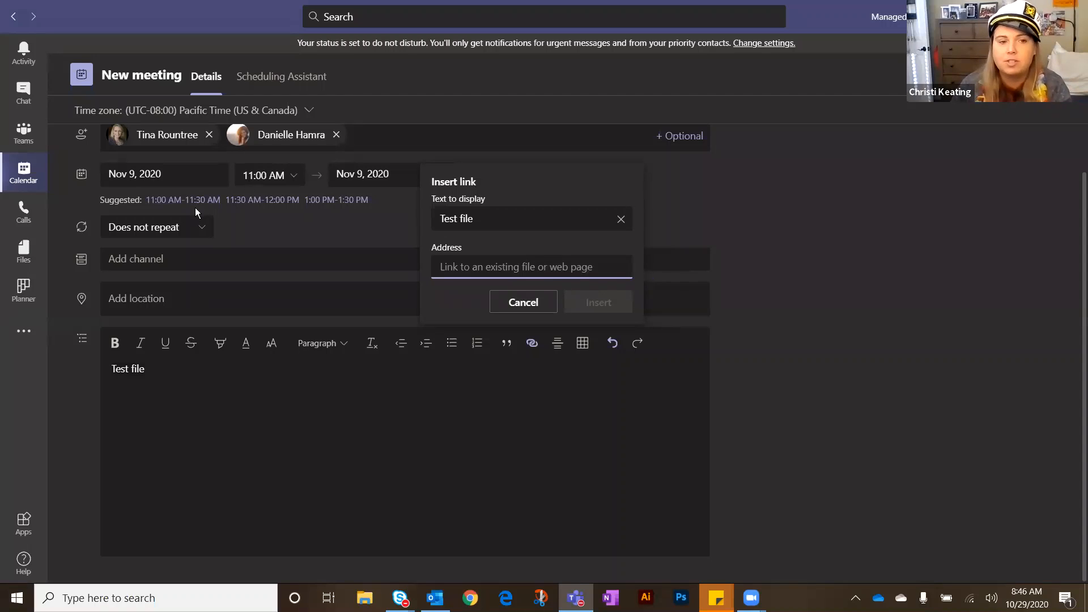
click(527, 290)
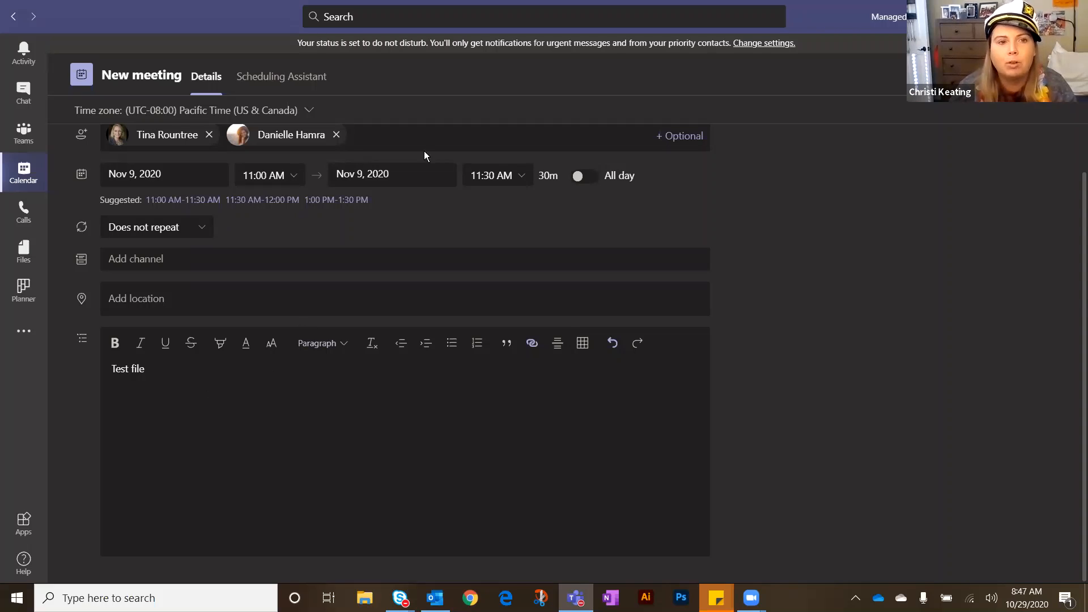
Check attendee availability in the Scheduling Assistant, try the 3:00 PM and 3:45 PM slots on Nov 9, 2020, and open the start time choices.
scroll(583, 164, up, 1)
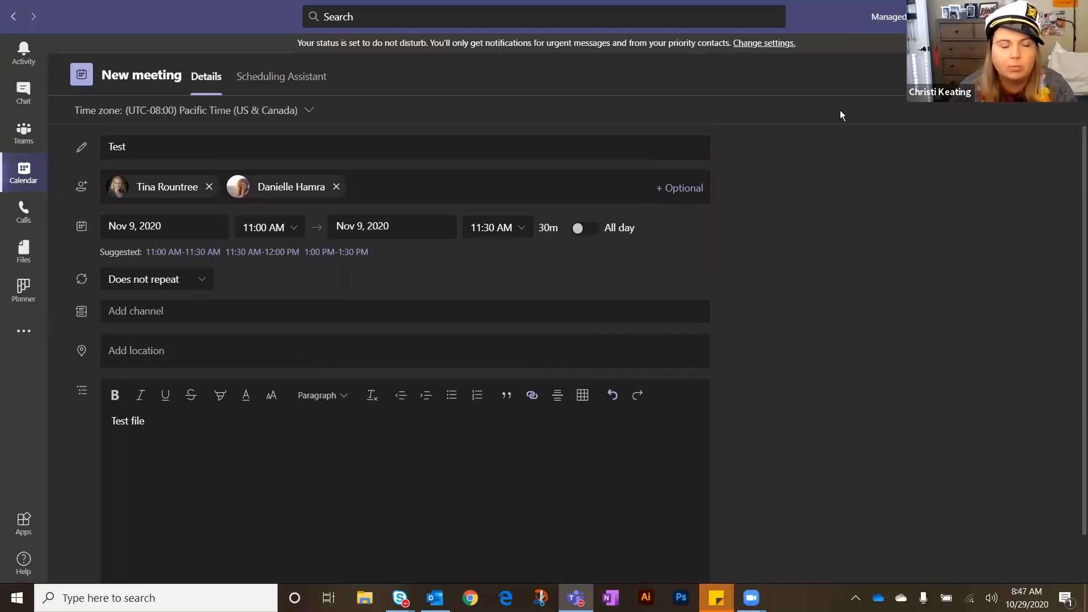
click(267, 79)
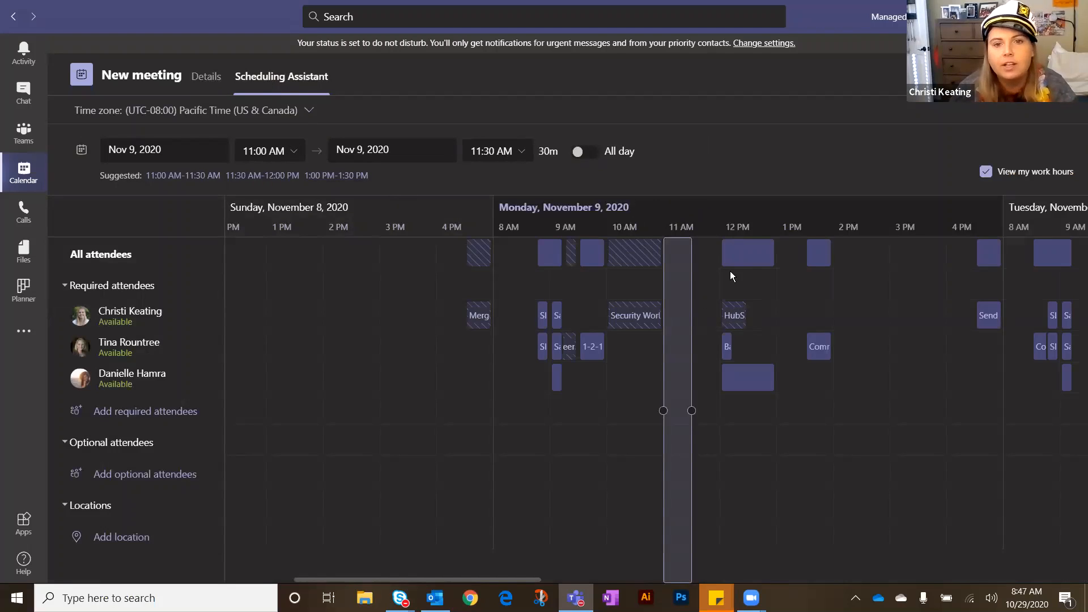
click(905, 265)
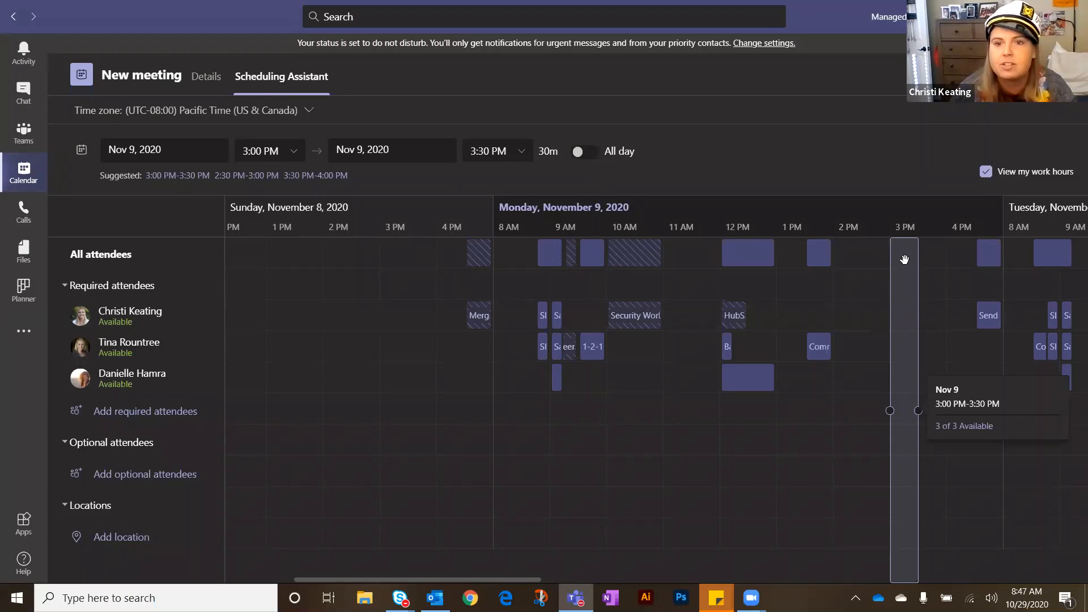
click(944, 270)
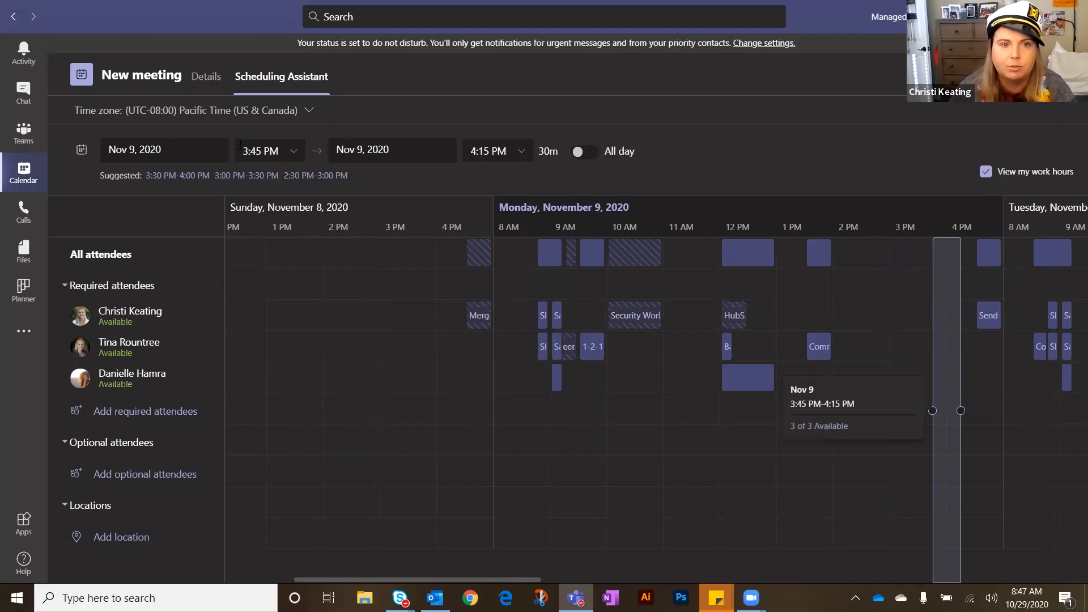
click(263, 150)
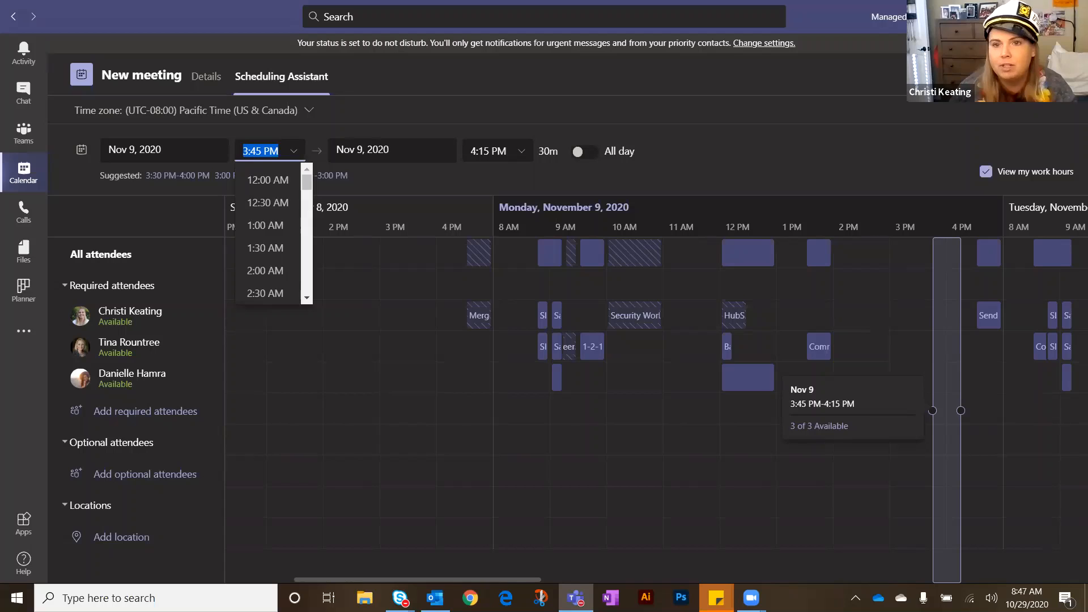
Leave the new meeting form and discard its unsaved edits, returning to the calendar.
key(Escape)
key(Escape)
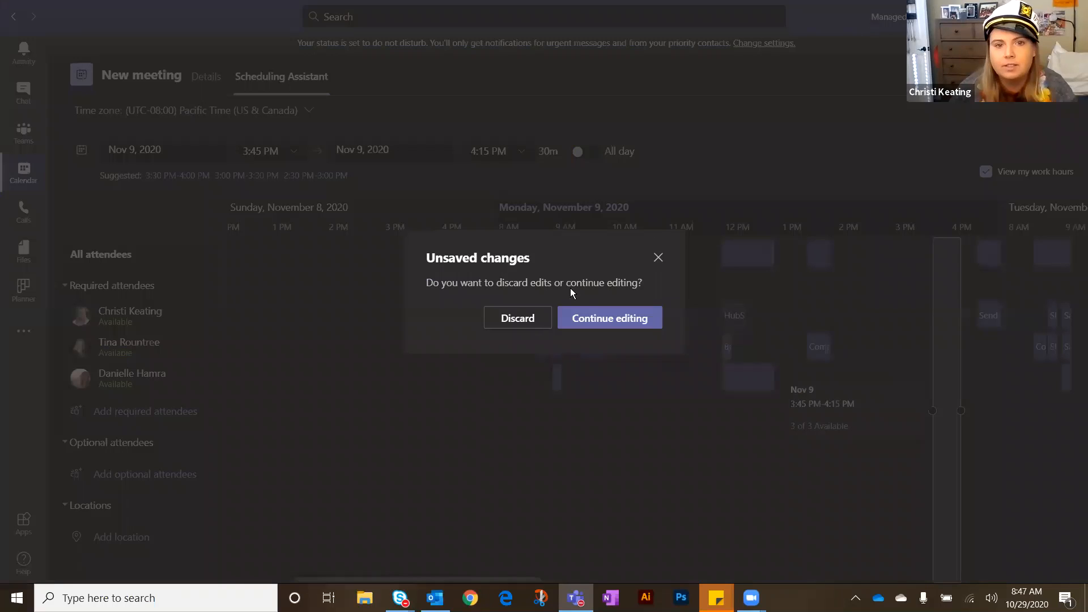
click(538, 329)
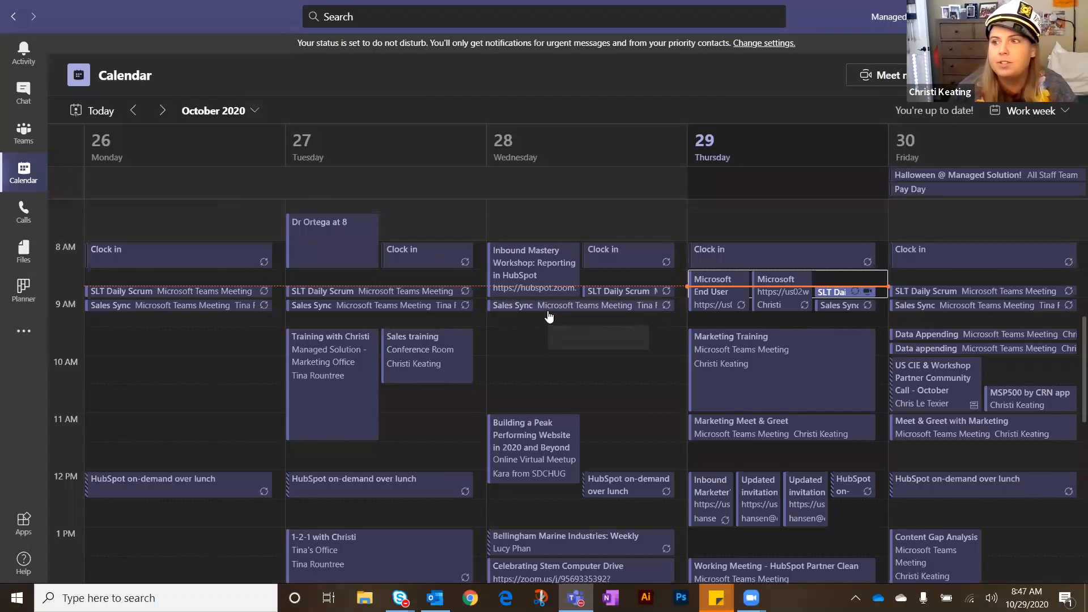
Start an instant meeting from the calendar, turn off the microphone and join.
click(880, 81)
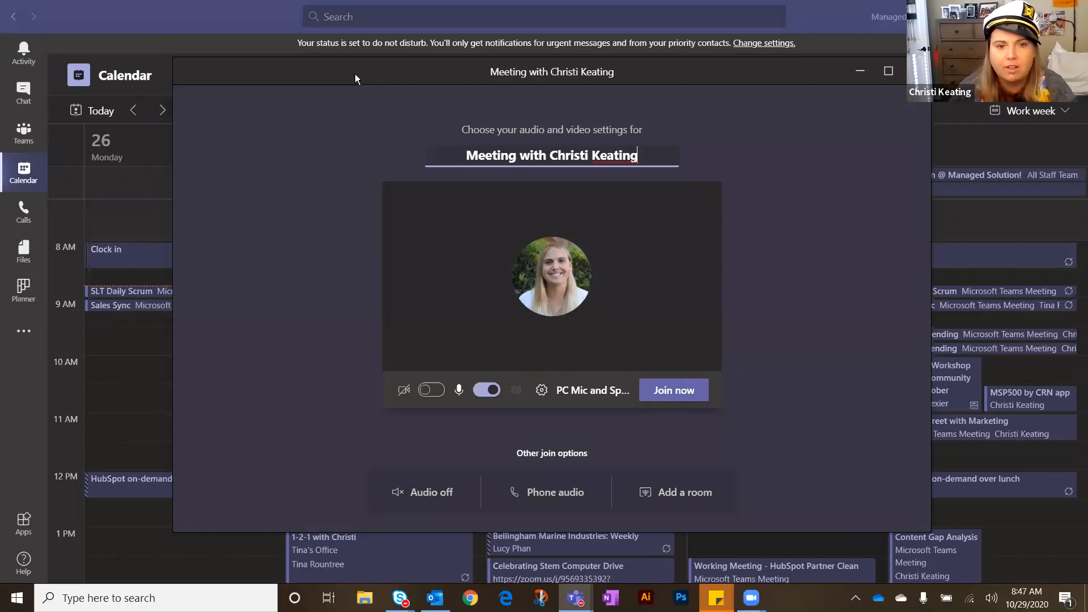
click(486, 390)
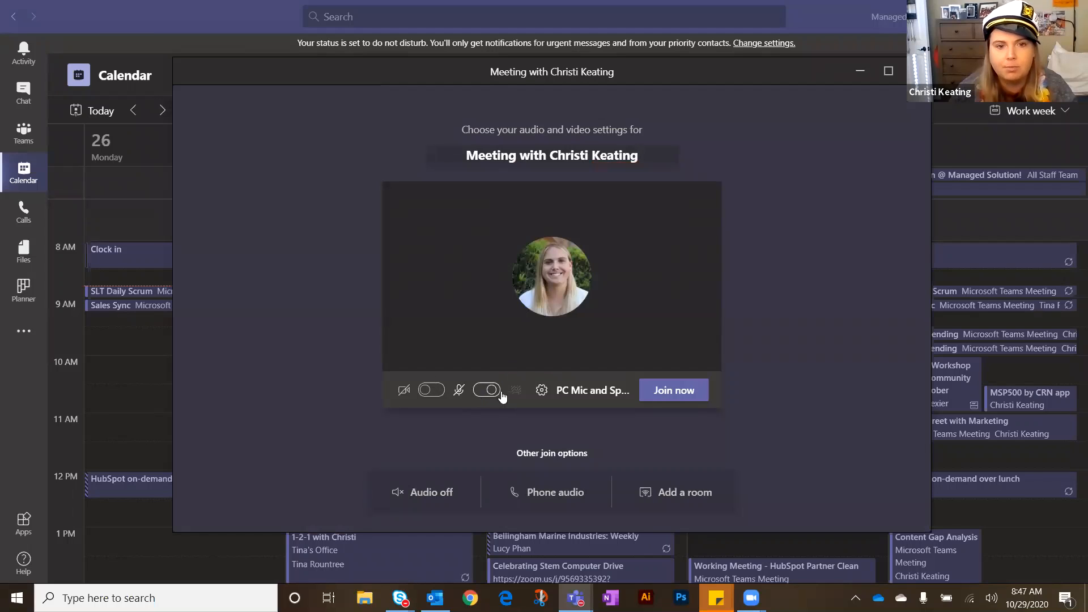
click(692, 390)
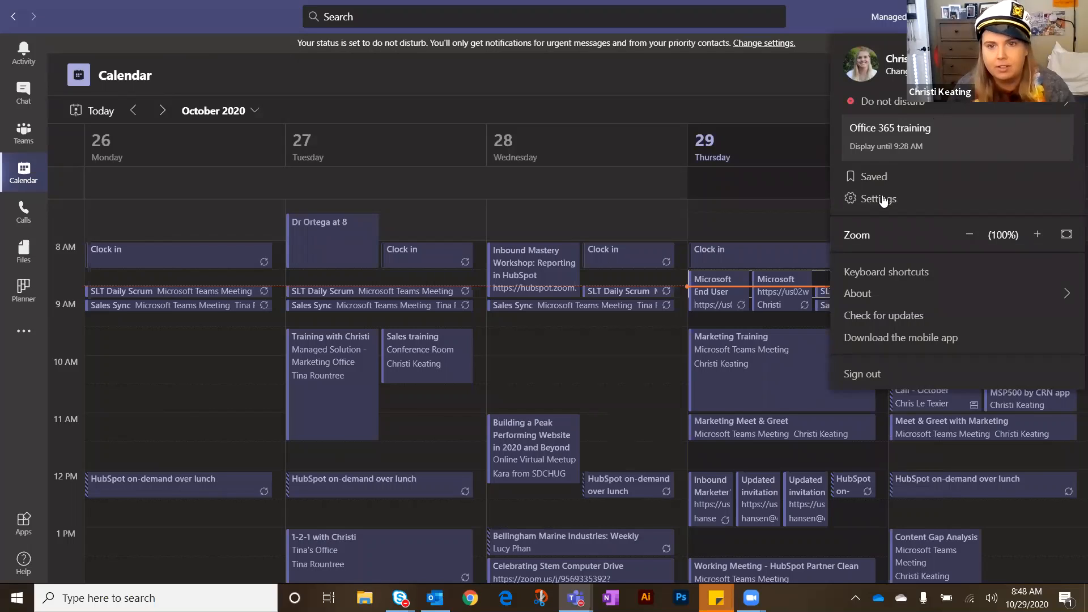
Examine the "Turn on new meeting experience" option in the general settings, then close the settings.
click(882, 198)
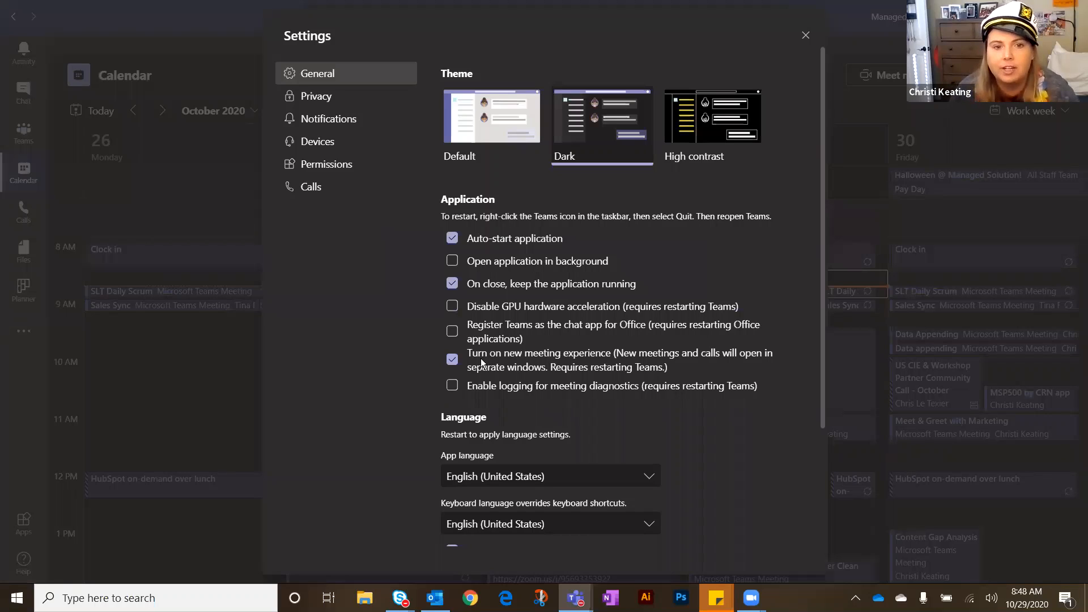
key(ctrl)
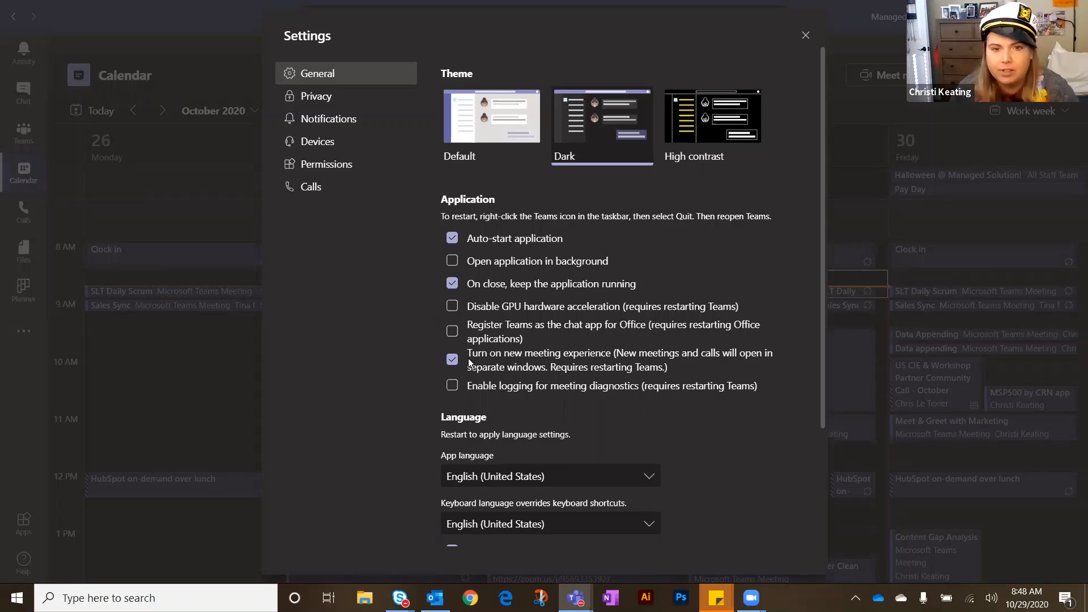
click(805, 36)
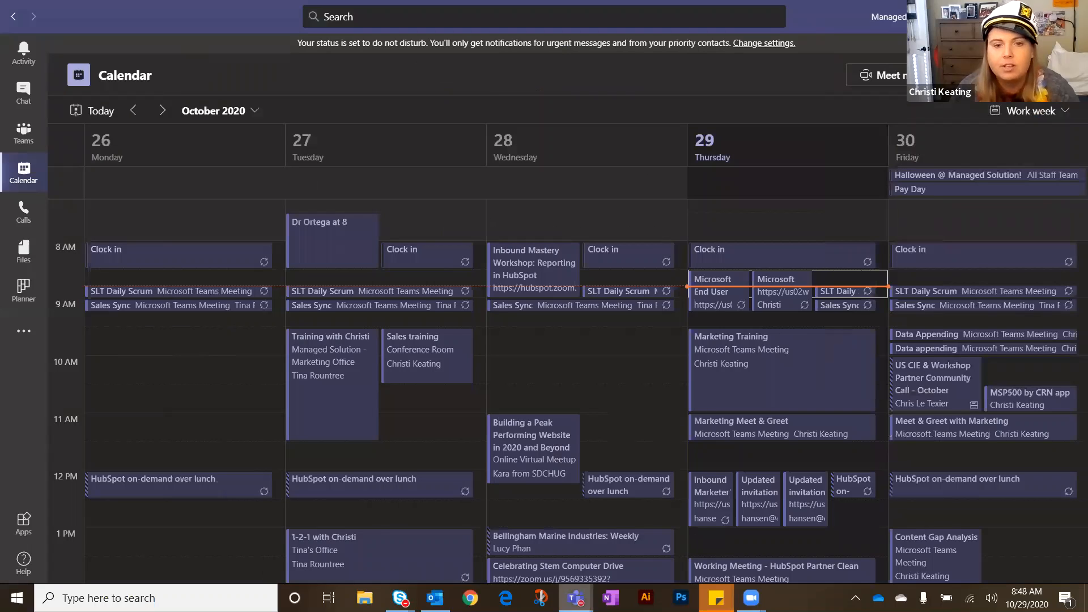
Bring up the separate meeting window, view the Marketing channel in the main window, and return to the meeting.
click(576, 598)
click(652, 513)
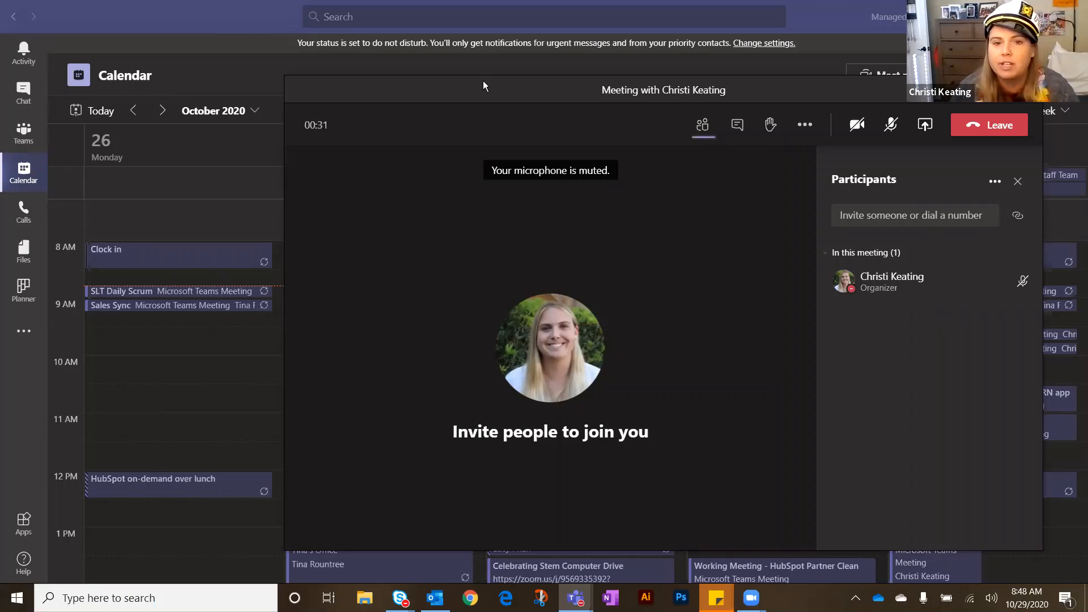
click(95, 180)
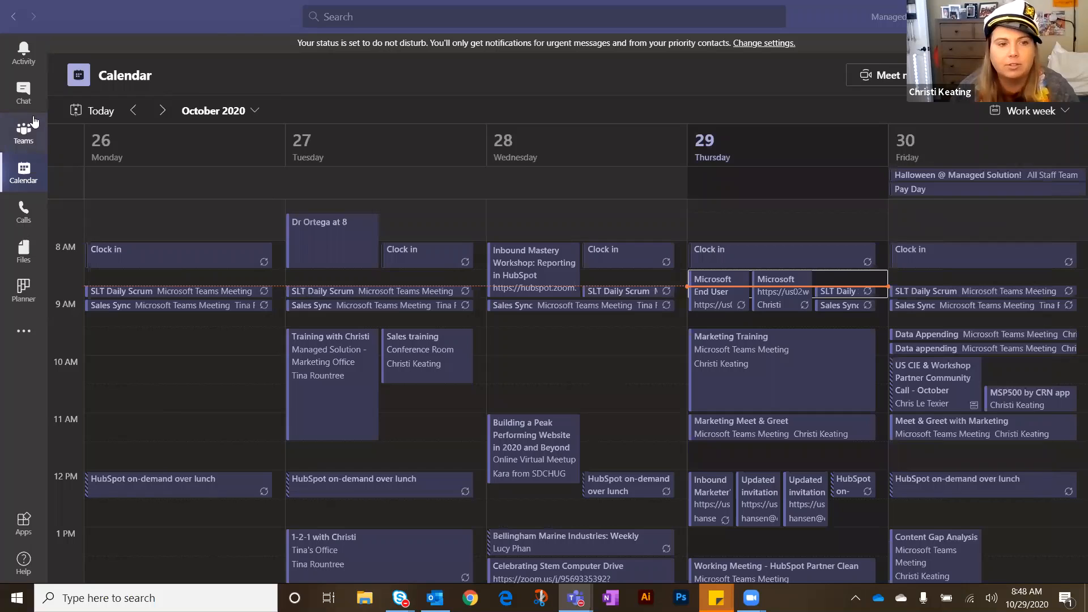
click(33, 121)
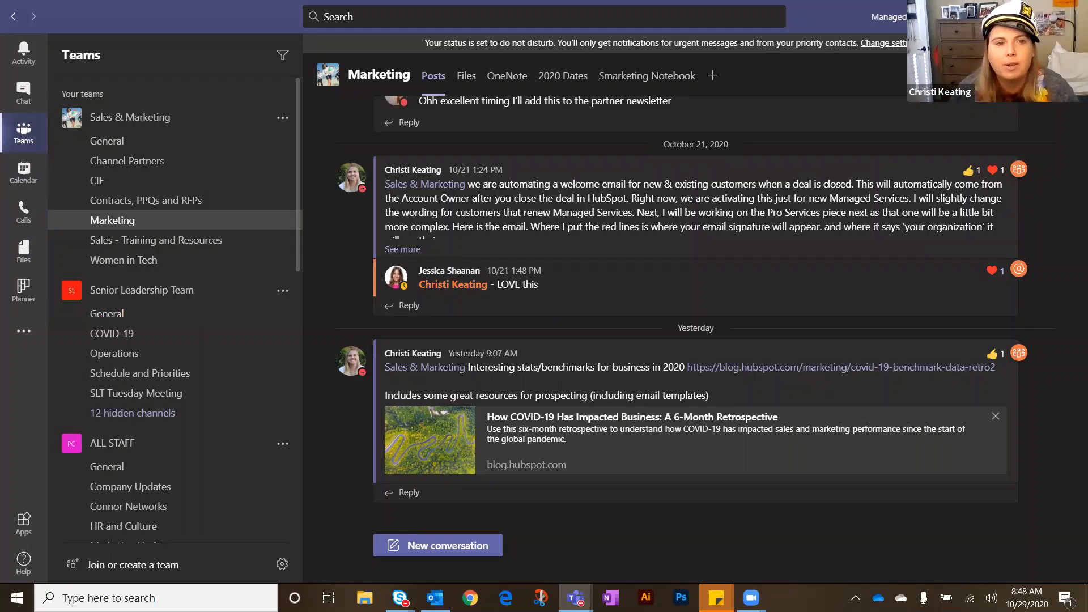
key(alt+Tab)
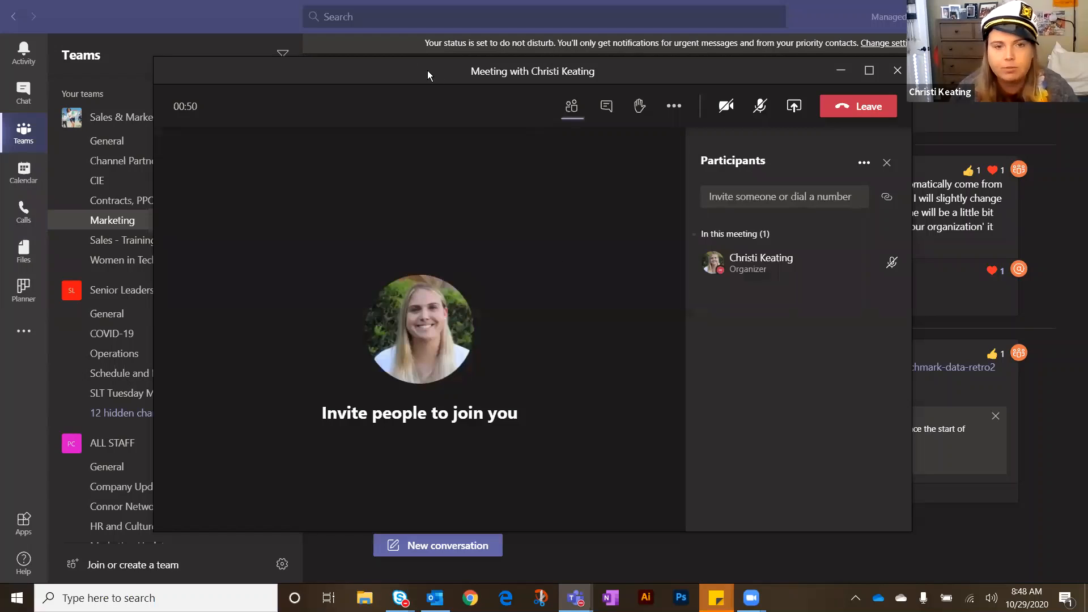
drag(423, 67, 450, 82)
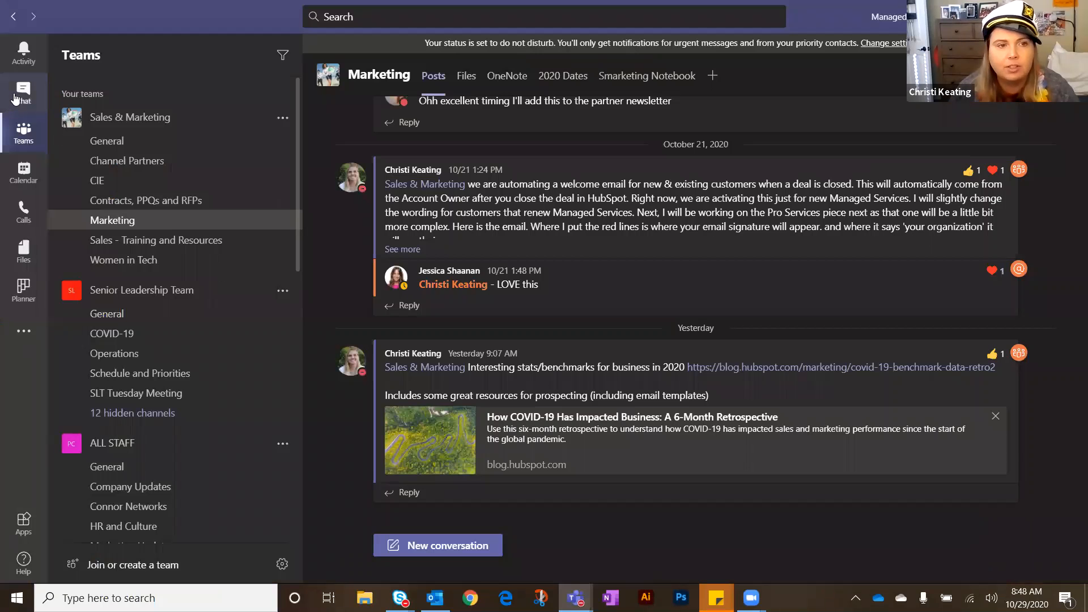
Open the chat list, pop out a colleague's conversation into its own window, and close that window.
click(20, 101)
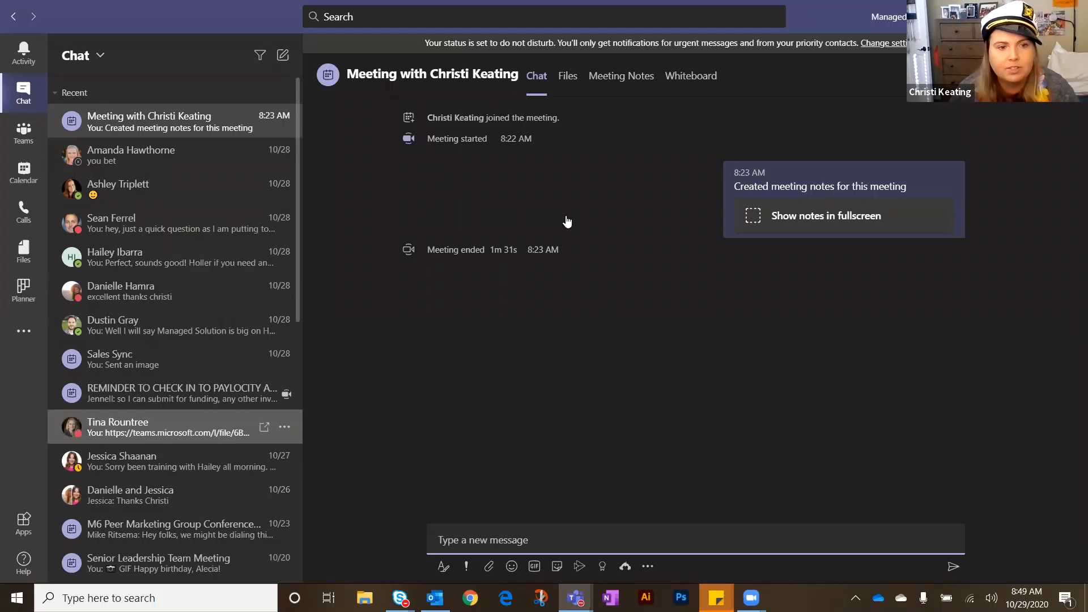
click(170, 427)
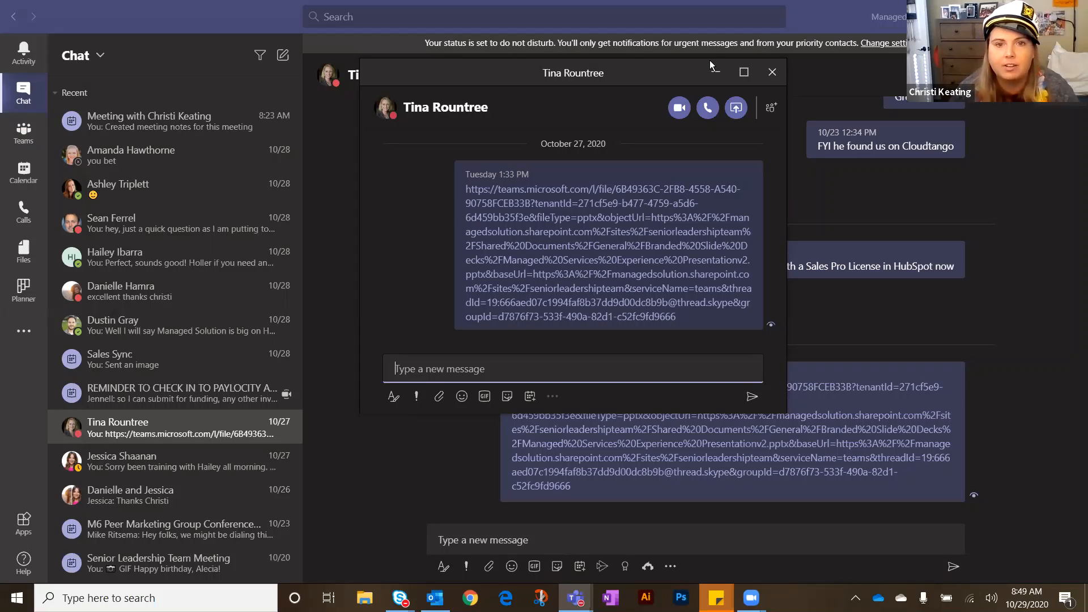
drag(709, 61, 799, 71)
click(861, 85)
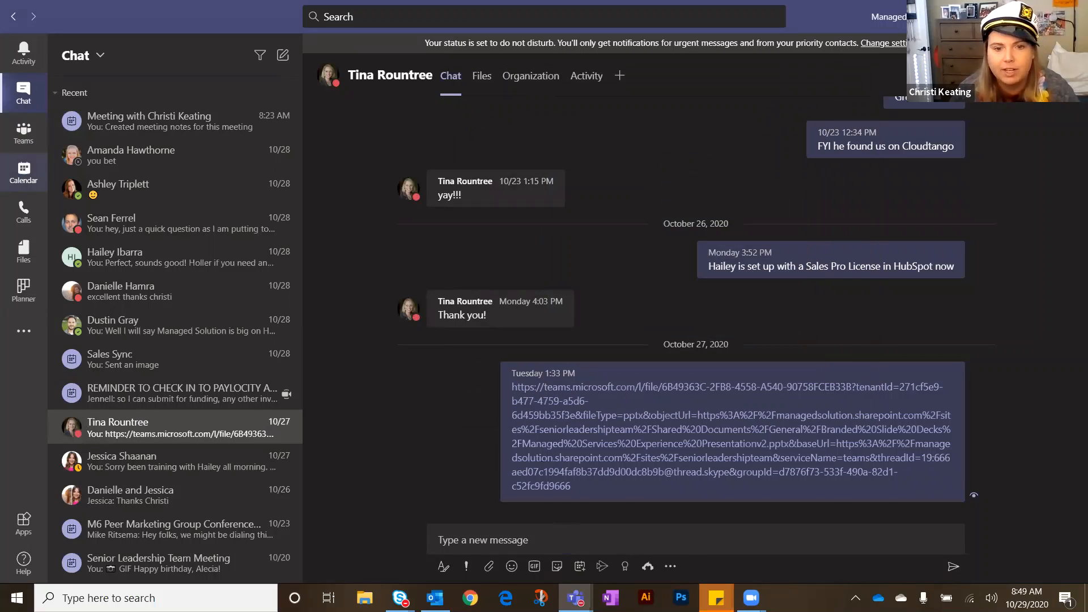
Return to the calendar, bring the ongoing meeting window forward and hide its participants list.
click(23, 172)
click(646, 519)
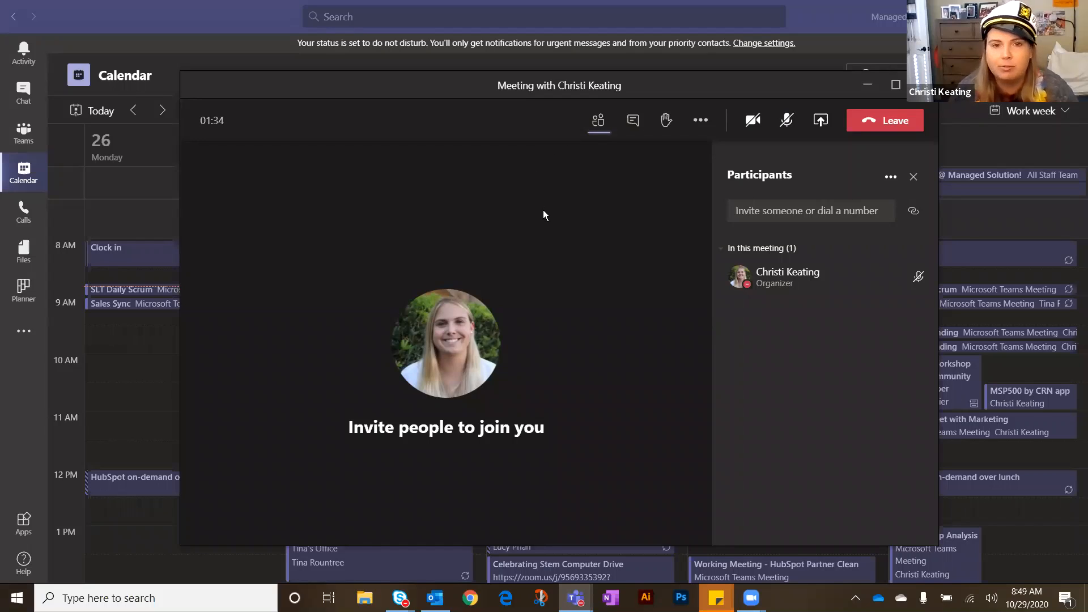
drag(667, 85, 645, 58)
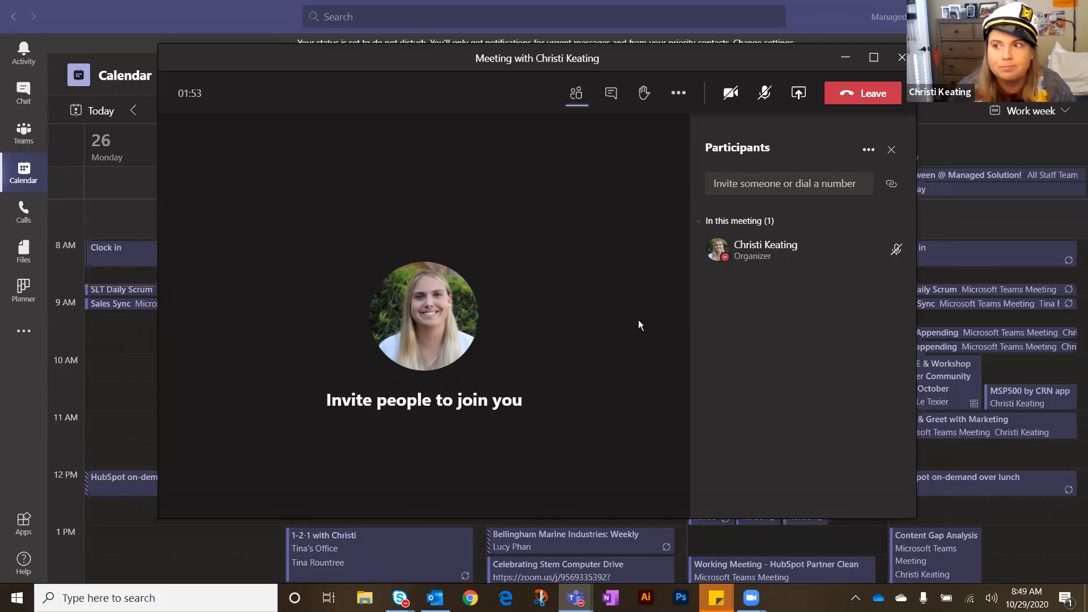
click(892, 152)
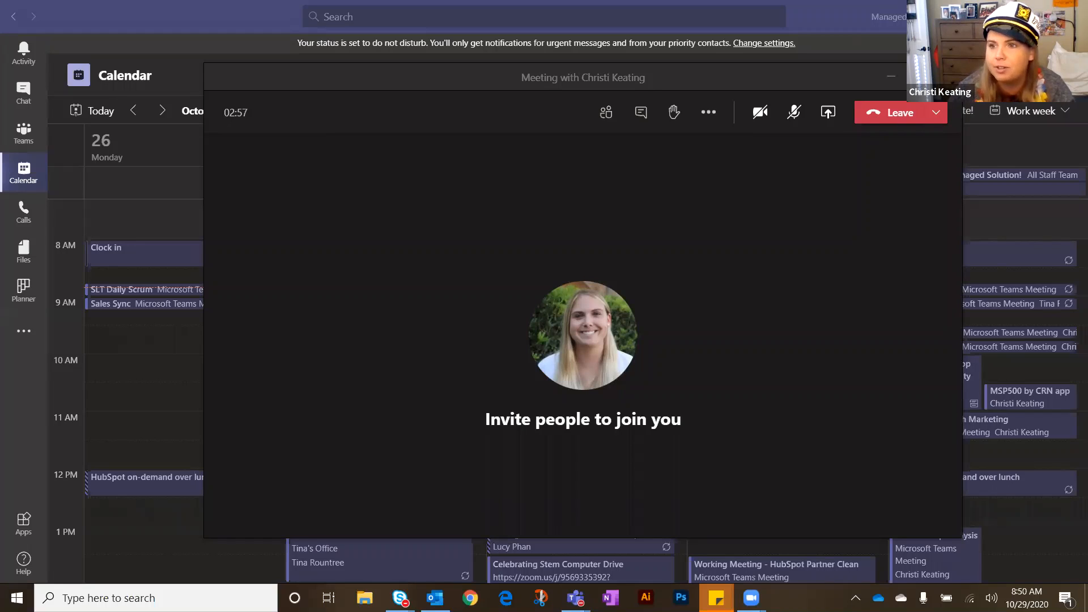
Open the meeting options within the ongoing meeting and turn off "Allow attendees to unmute".
mouse_move(583, 337)
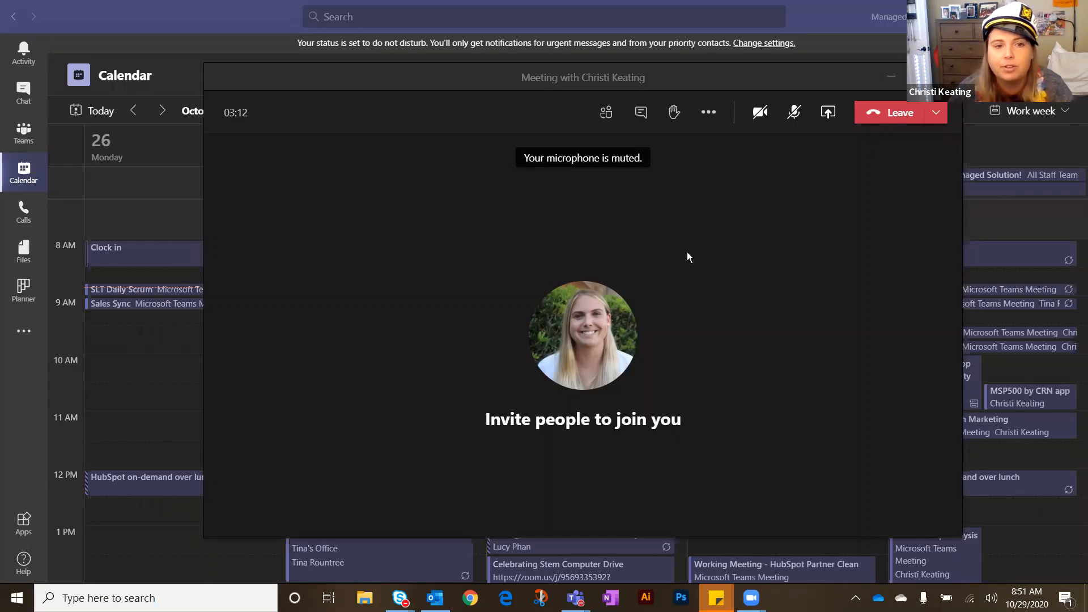
click(708, 112)
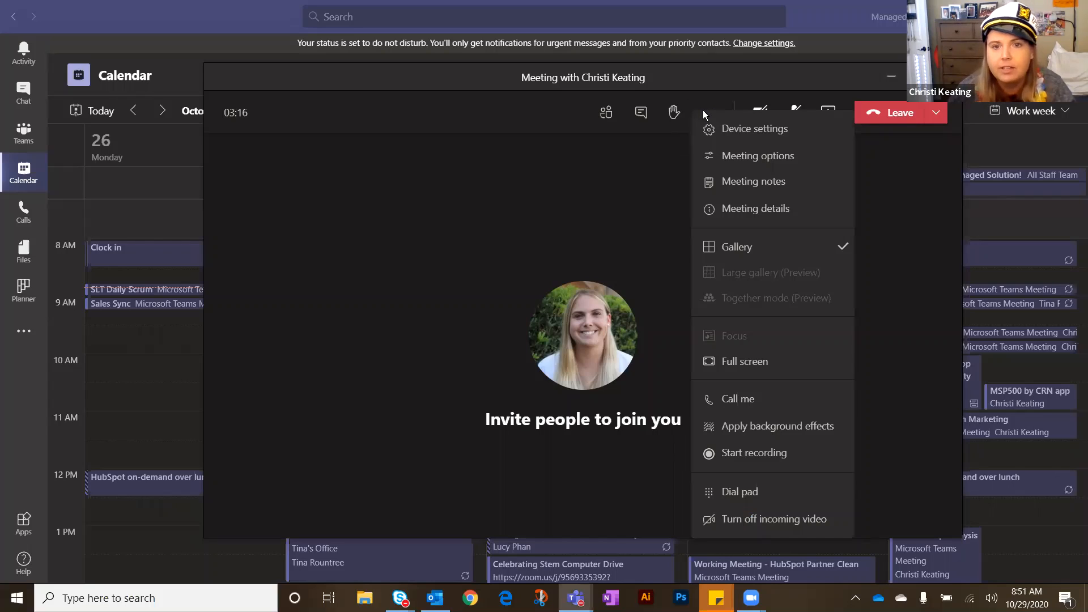
click(747, 163)
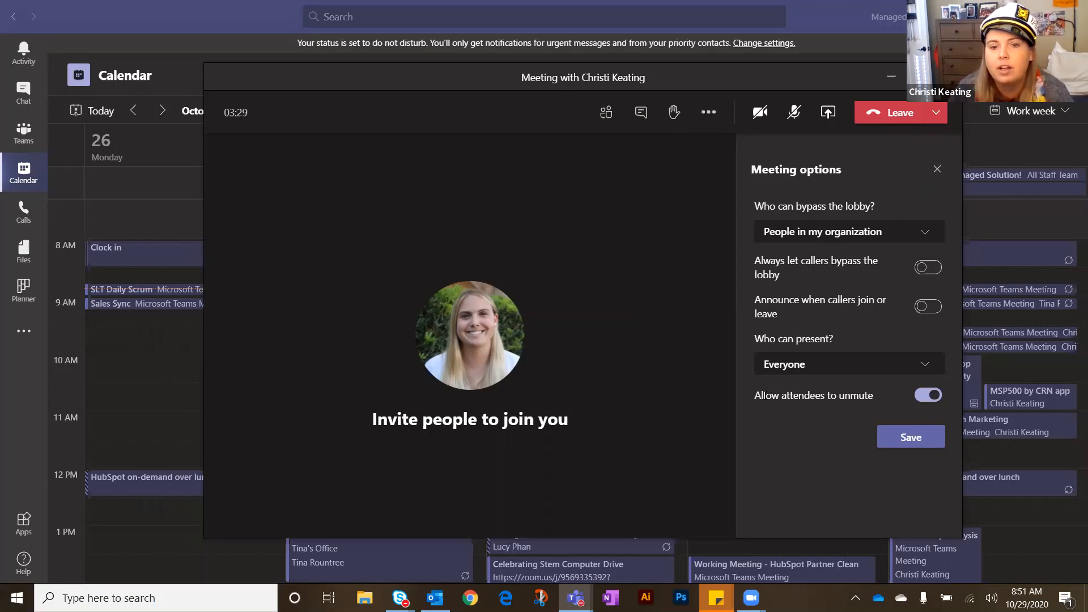
drag(795, 393, 856, 390)
click(856, 390)
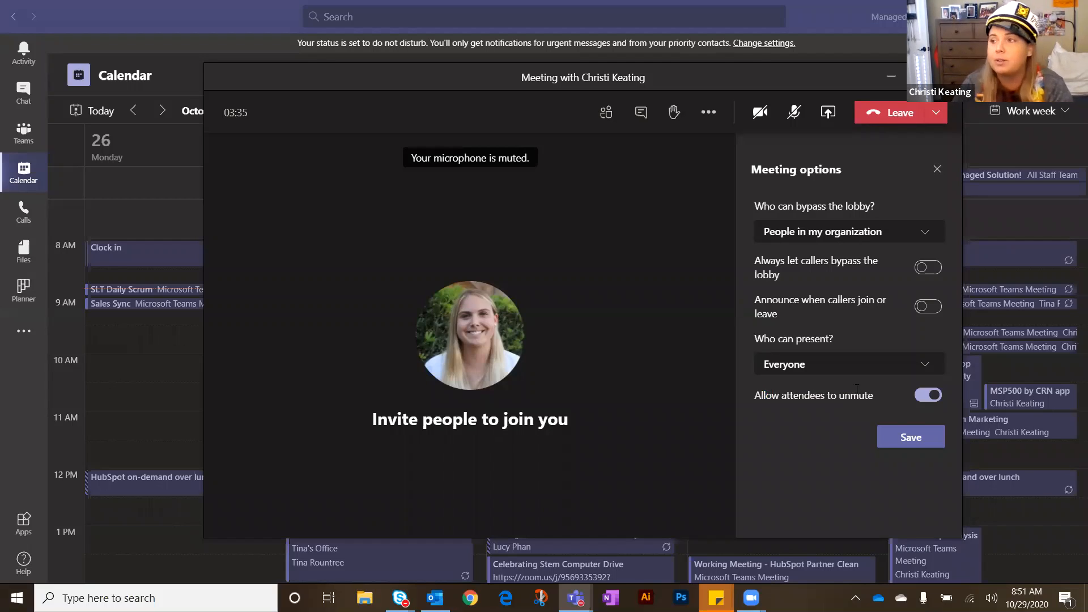
click(923, 397)
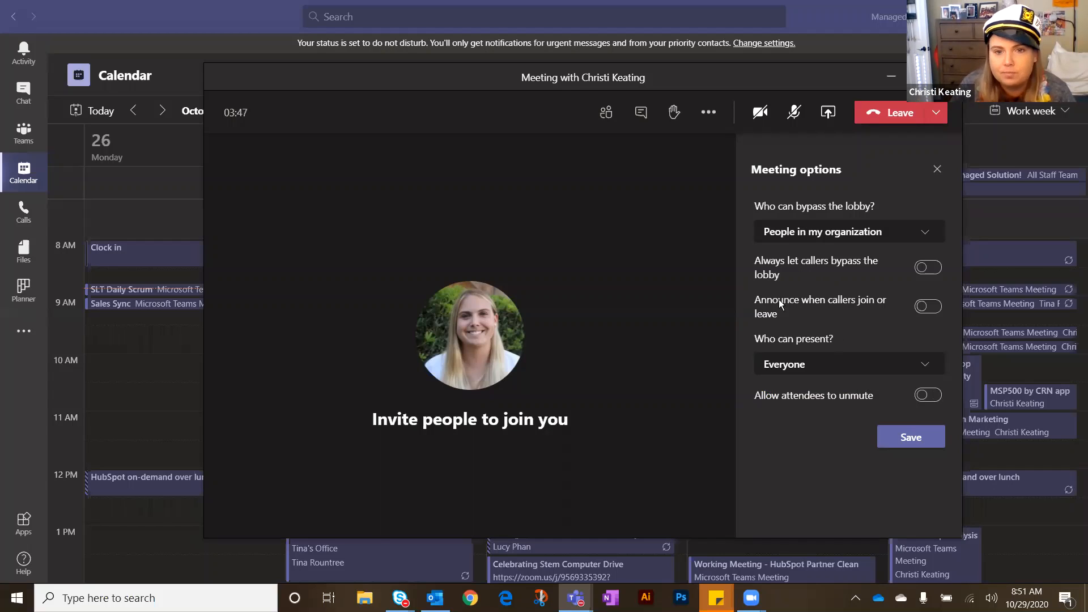
Set "Who can present?" to "Specific people" in the meeting options.
click(778, 364)
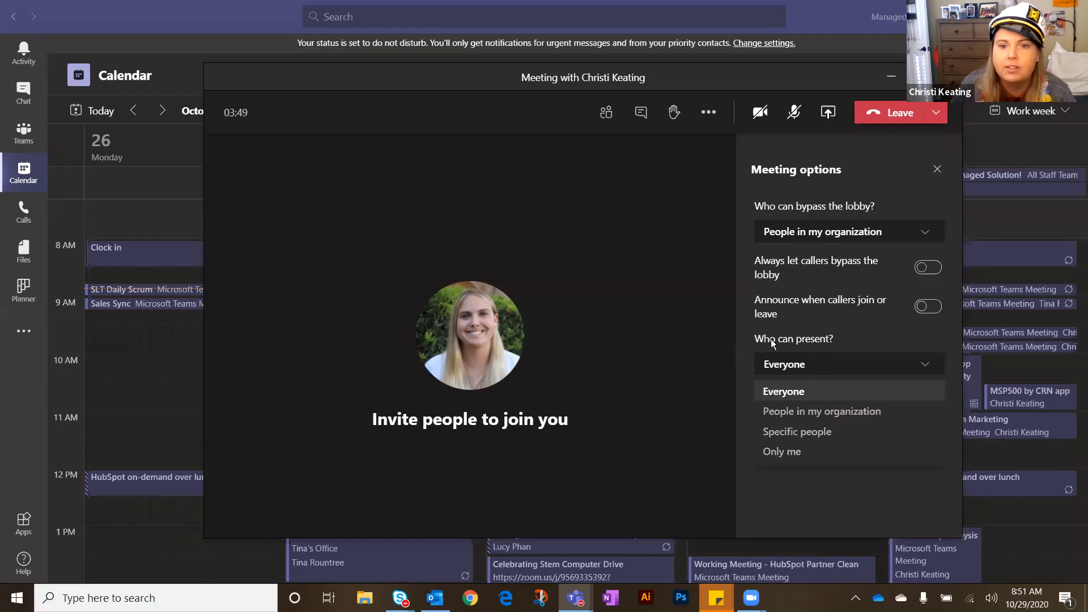
click(804, 348)
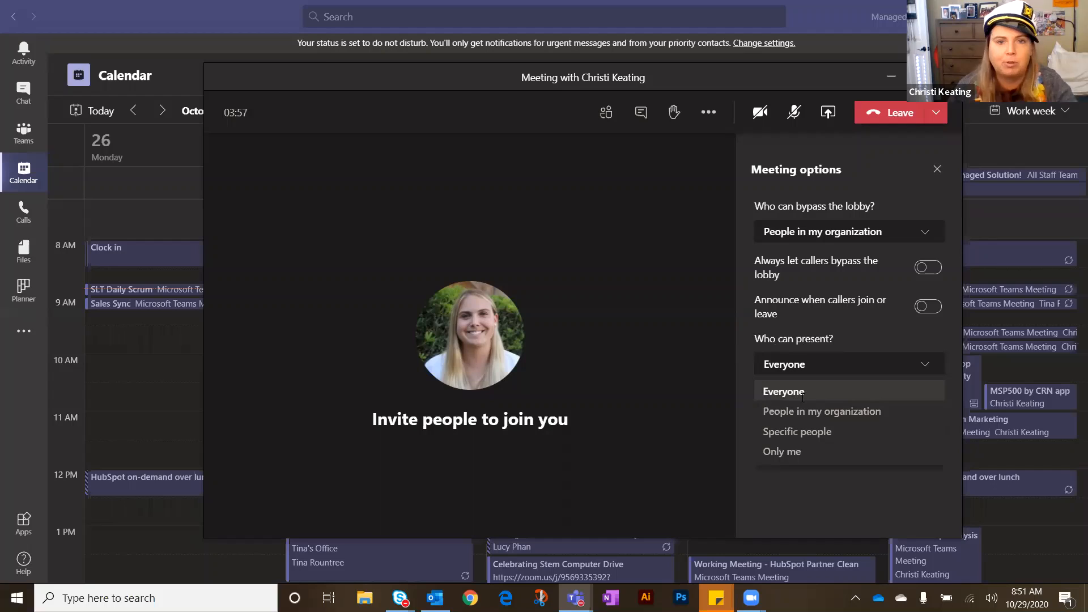
click(816, 435)
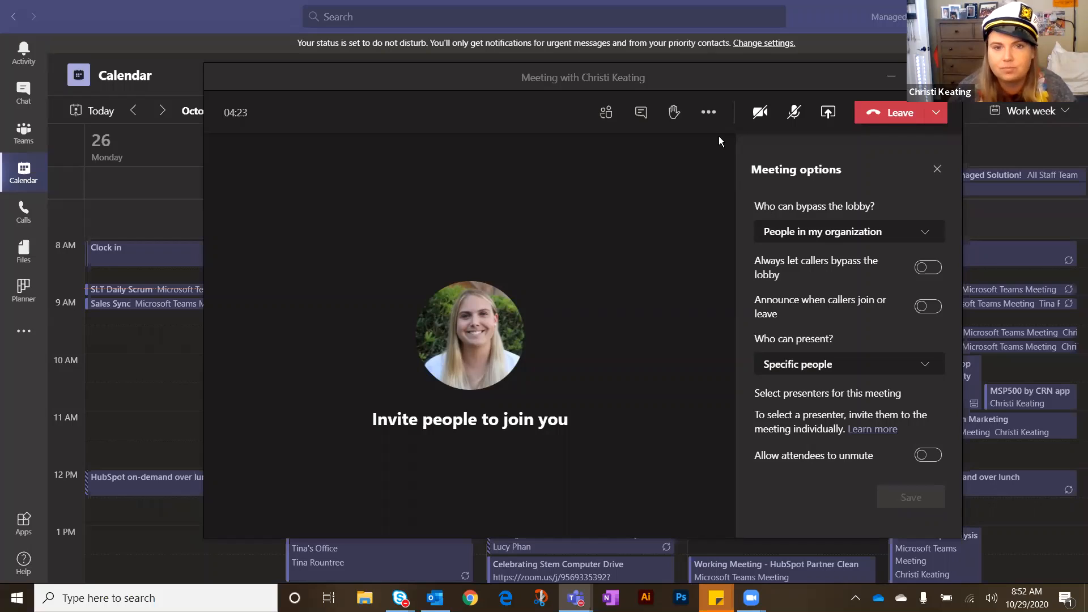
Open the background effects, select Blur and turn on the camera.
click(709, 112)
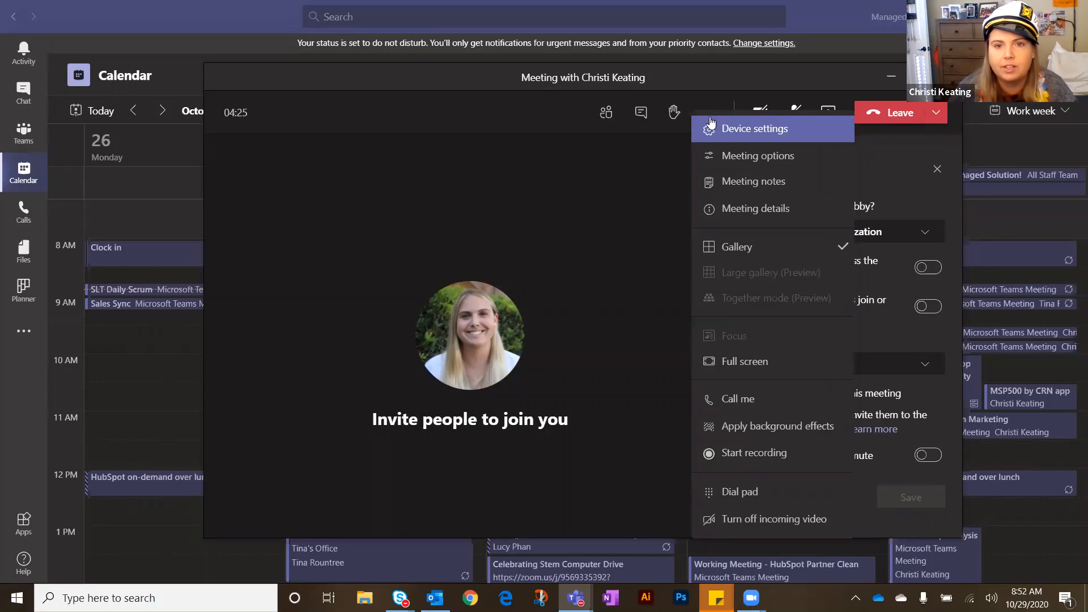
click(760, 425)
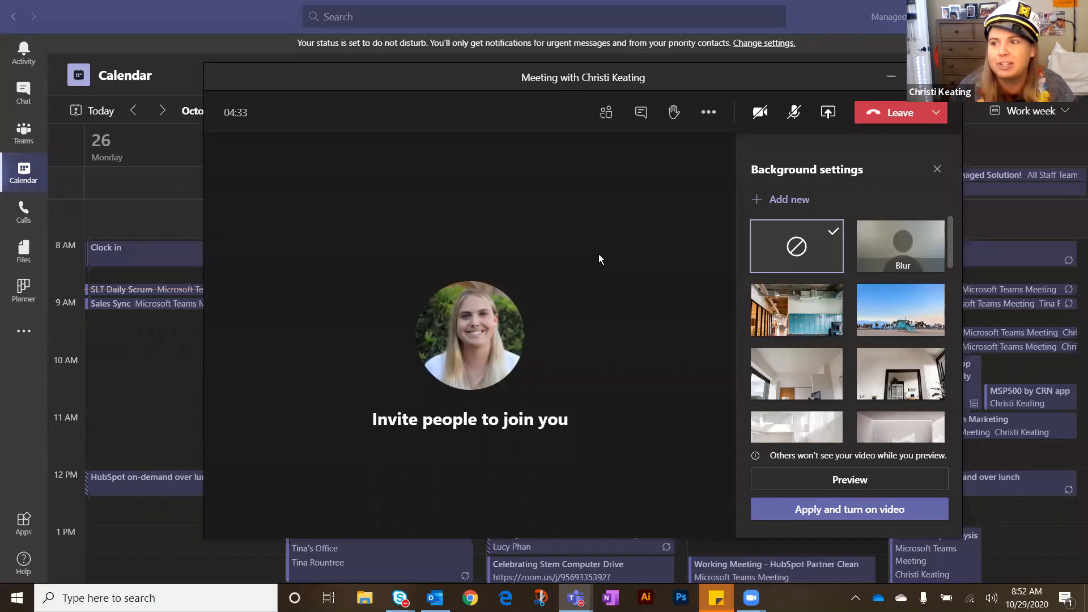
click(885, 229)
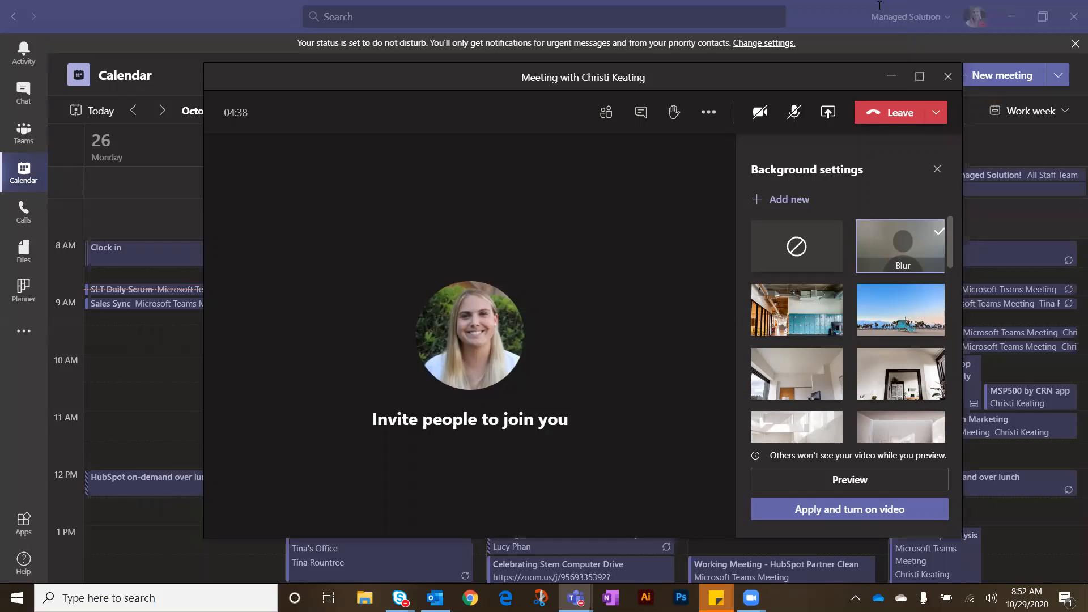
click(760, 111)
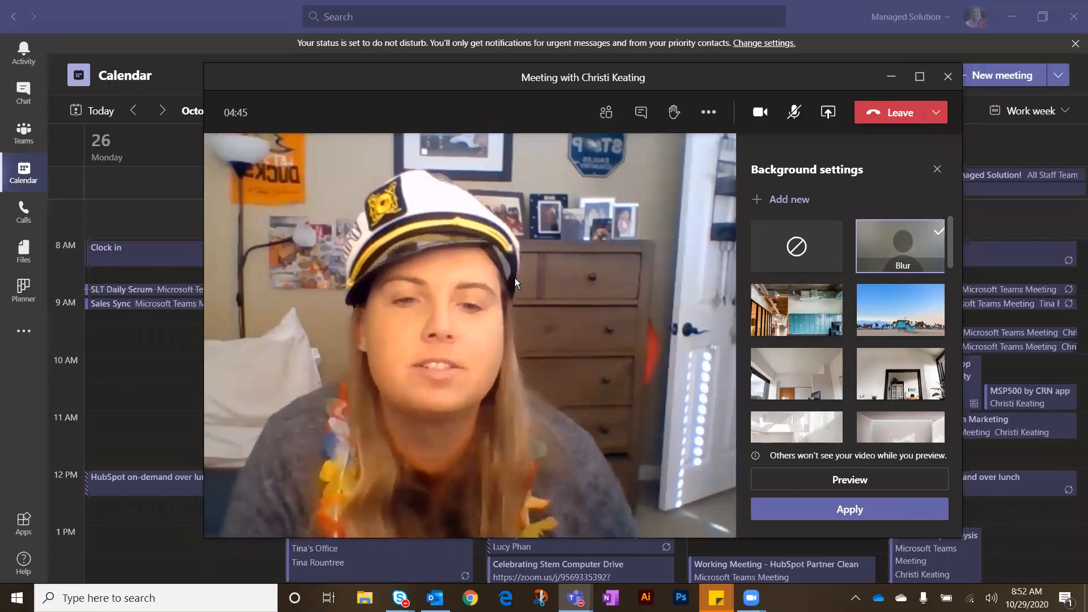
Apply the orange Halloween pumpkin background to the meeting video.
scroll(796, 332, down, 3)
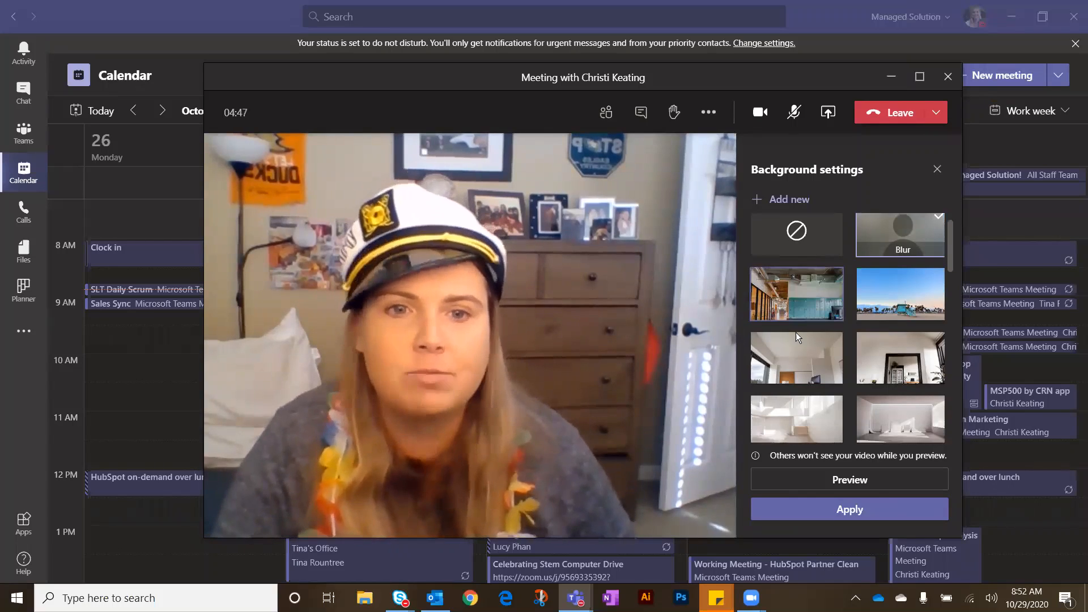
scroll(797, 333, down, 5)
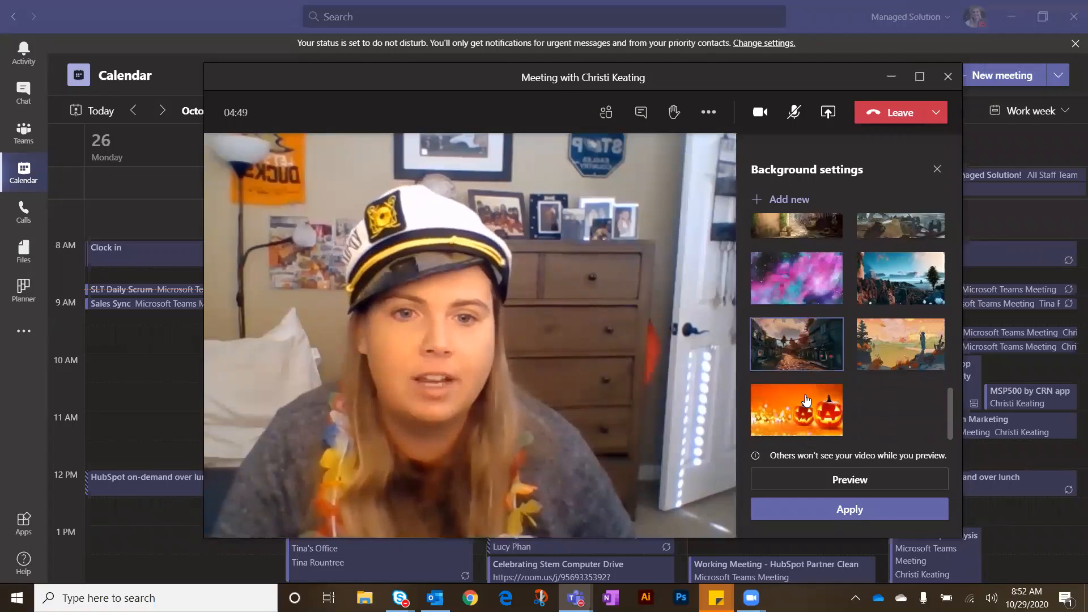
click(797, 410)
click(855, 513)
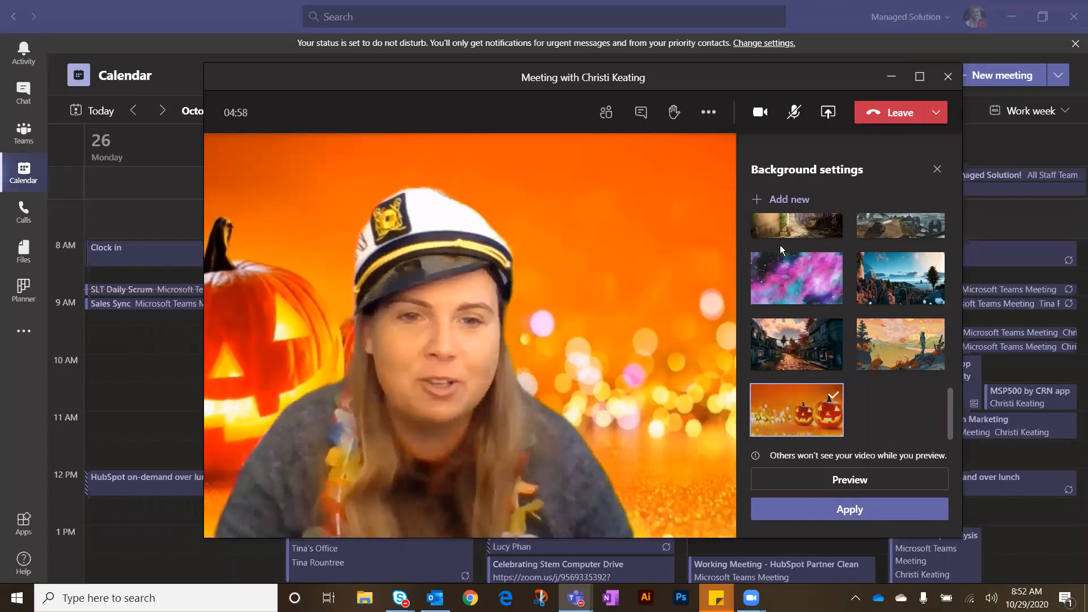
Select the pink and purple galaxy background for the meeting video.
click(813, 289)
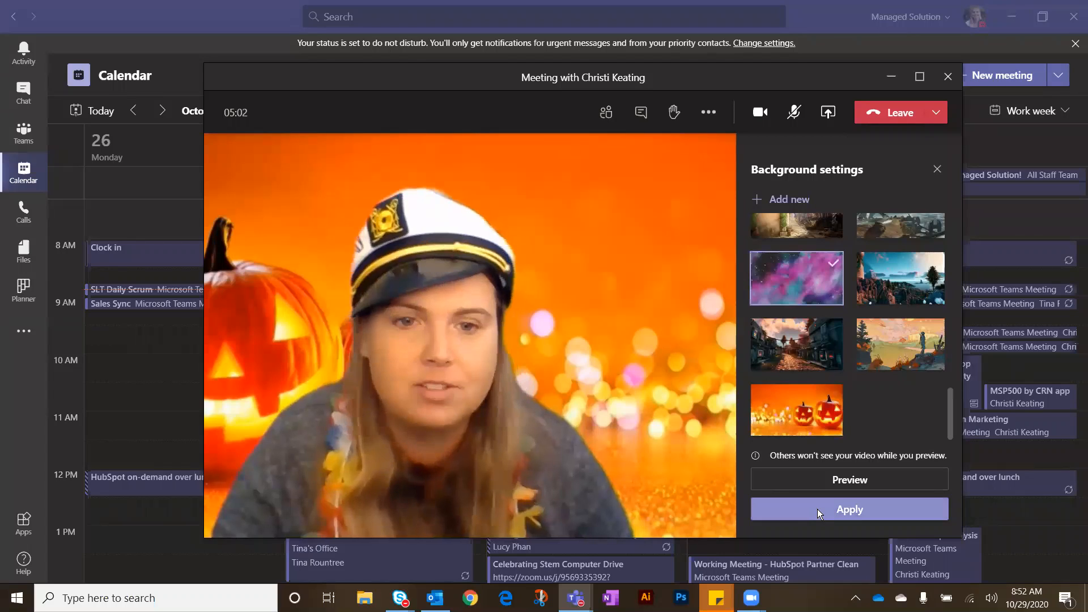